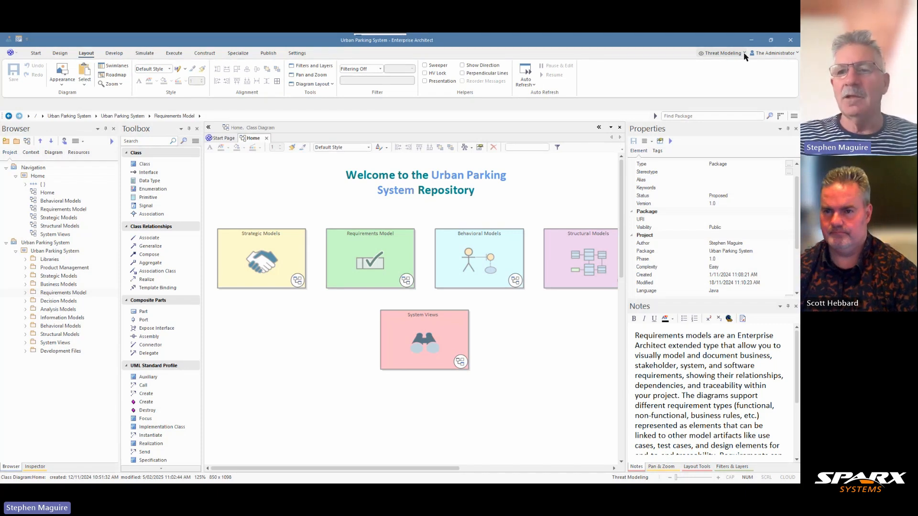
- Switch the modeling perspective to Decision Modeling from the Requirements set
click(744, 54)
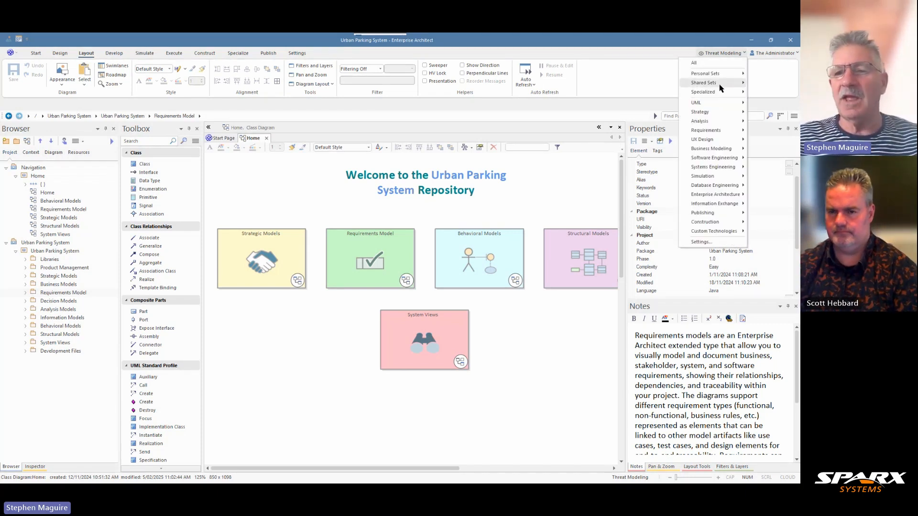
mouse_move(715, 132)
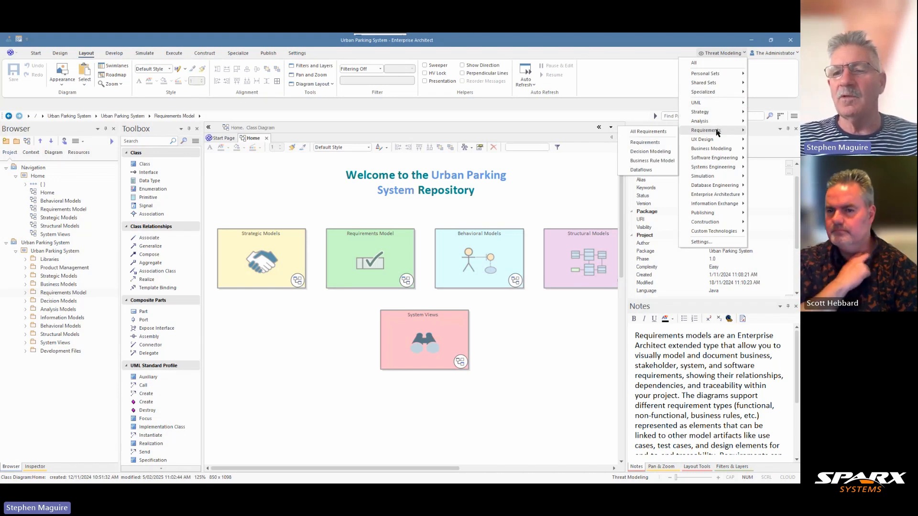
click(640, 152)
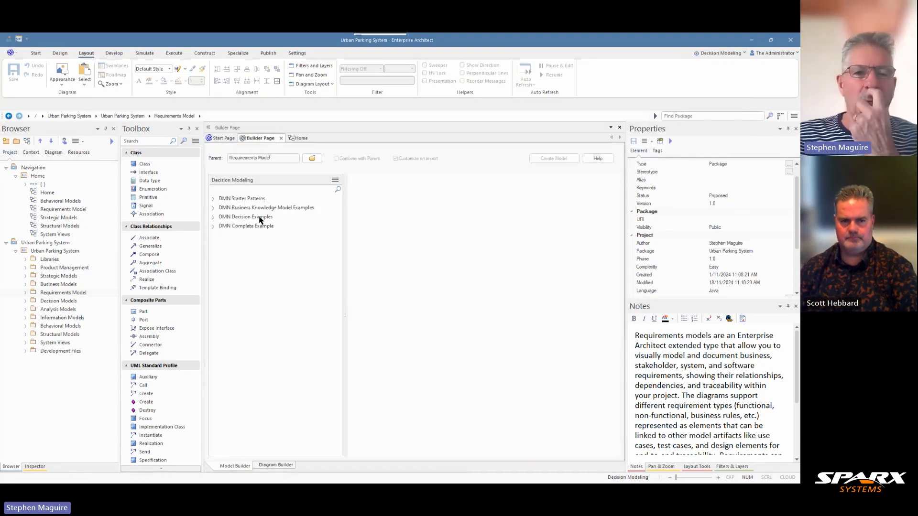
- Preview the Single Decision Table Unique Hit Policy starter pattern, then close the model builder without creating a model
click(212, 198)
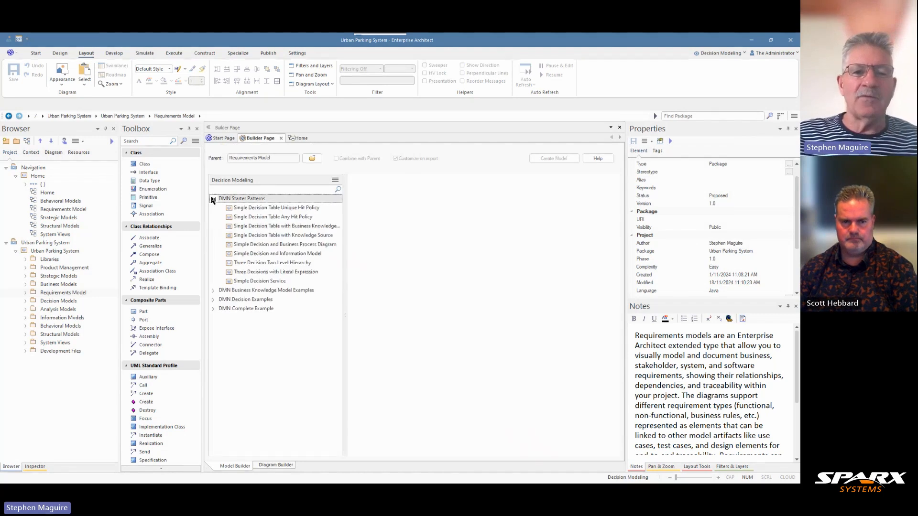
click(270, 209)
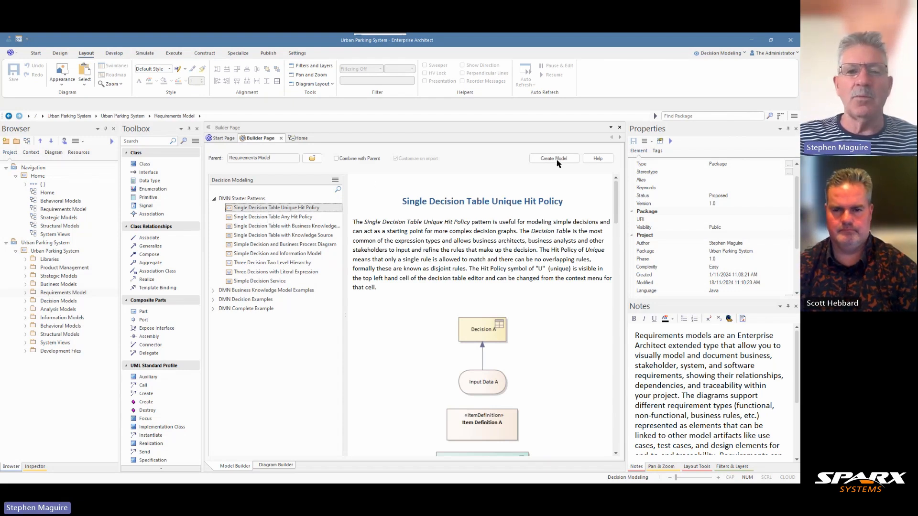
click(281, 139)
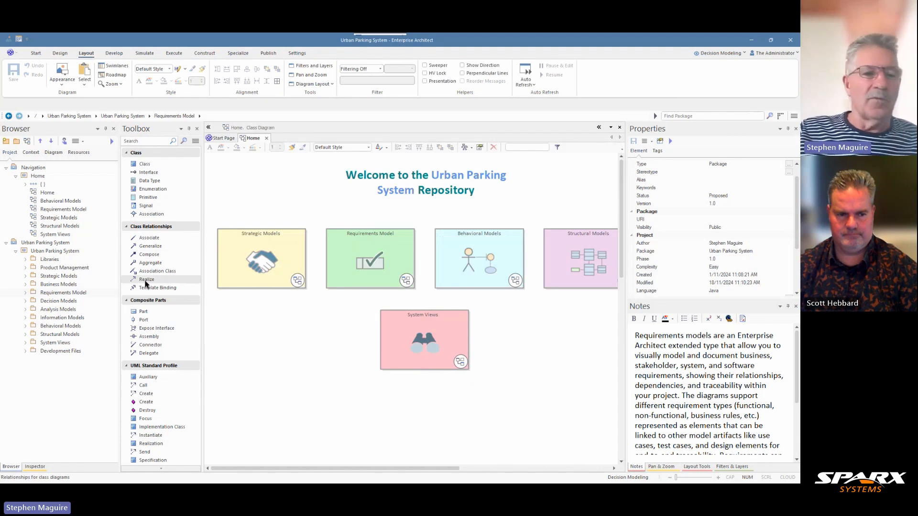
- Expand the Decision Models package in a widened browser, view the Motorist Membership Level - One Input diagram, and close it
click(62, 301)
click(26, 301)
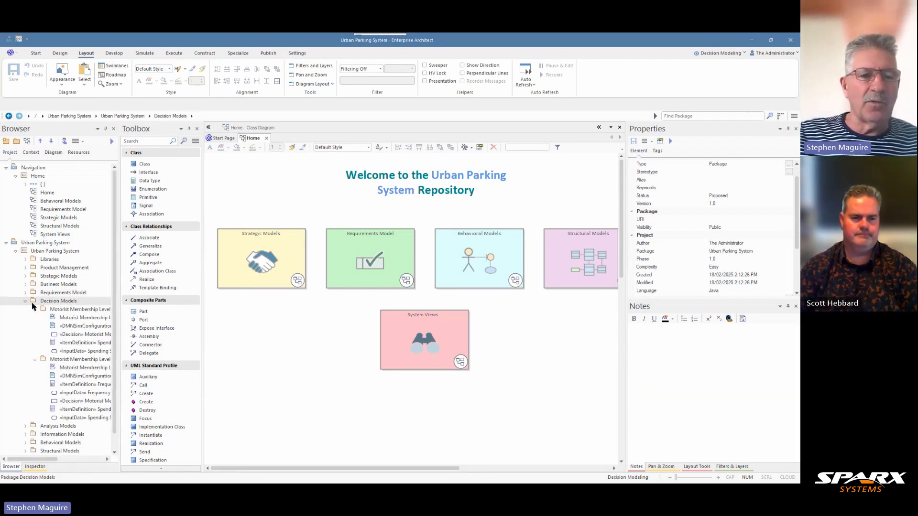
drag(120, 298, 164, 299)
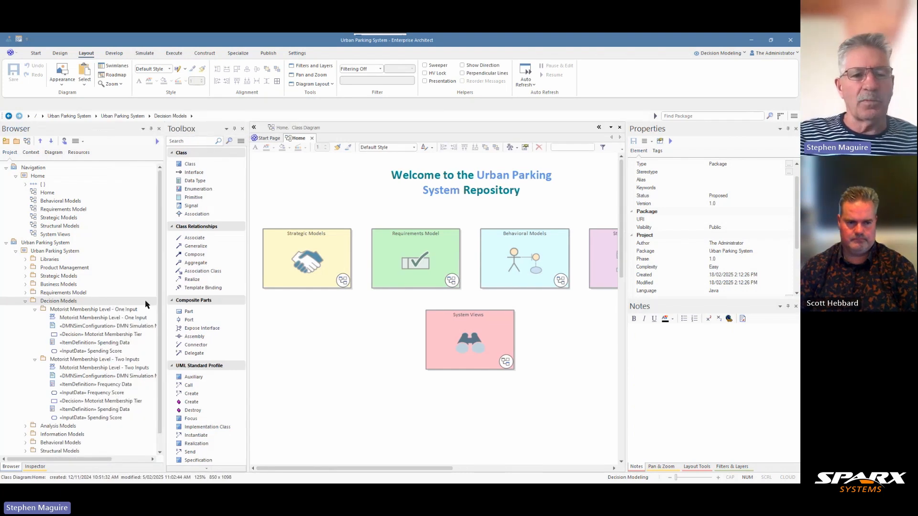
double_click(75, 319)
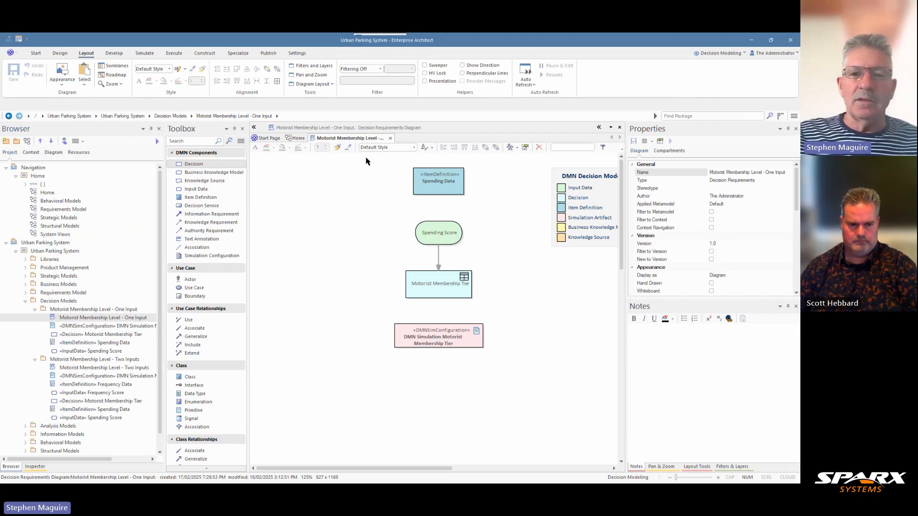
click(390, 138)
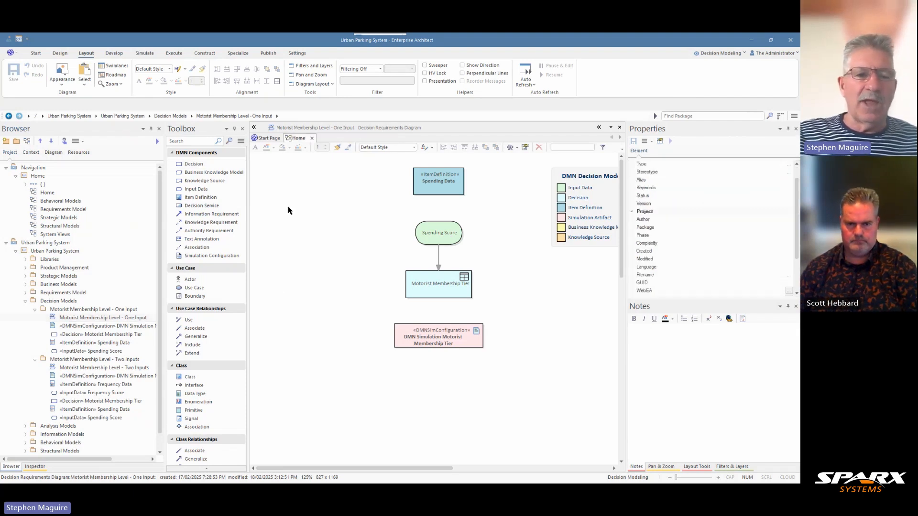
- Open the Motorist Membership Level - Two Inputs diagram and view the decision table of the Motorist Membership Tier decision
double_click(96, 369)
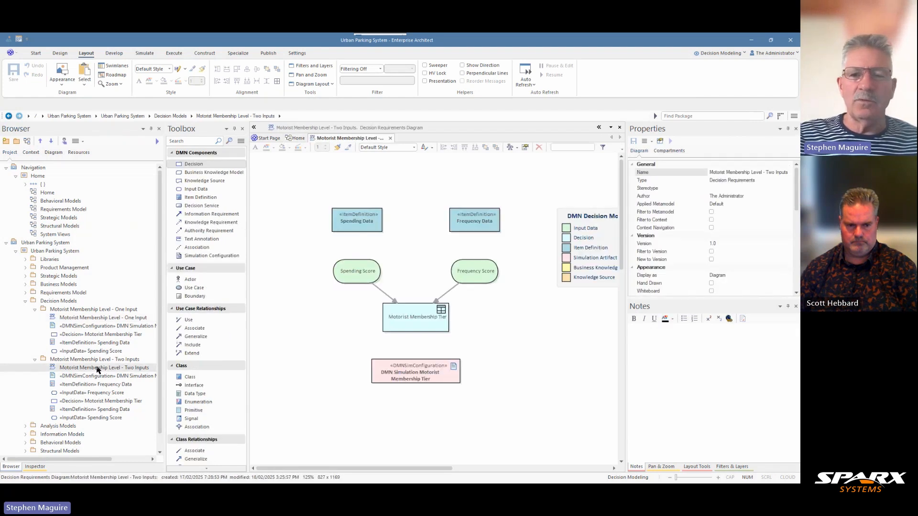
double_click(422, 318)
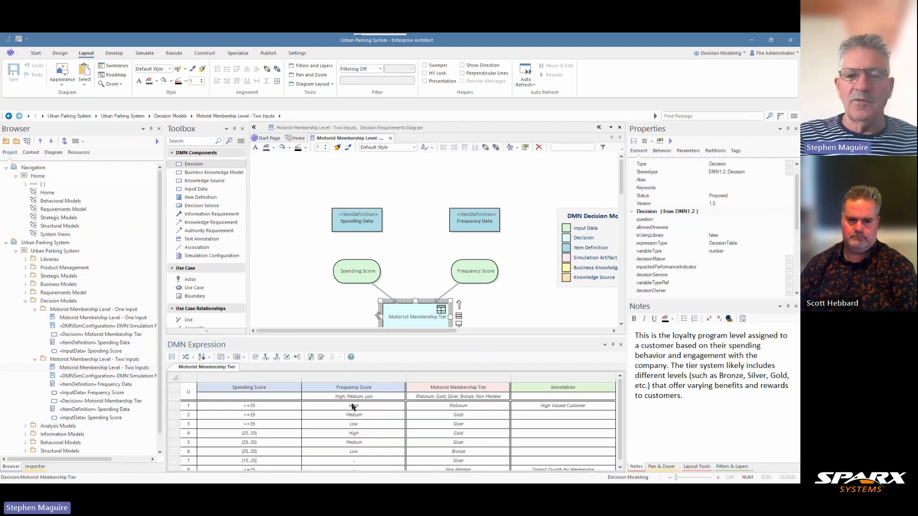
scroll(623, 175, down, 1)
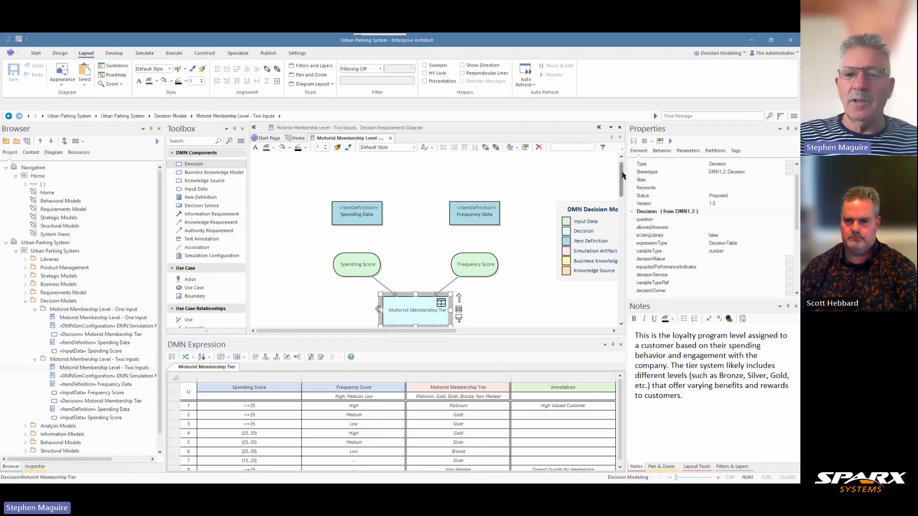
scroll(623, 175, down, 3)
- Run the simulation of the DMN Simulation Motorist Membership Tier artifact
double_click(432, 296)
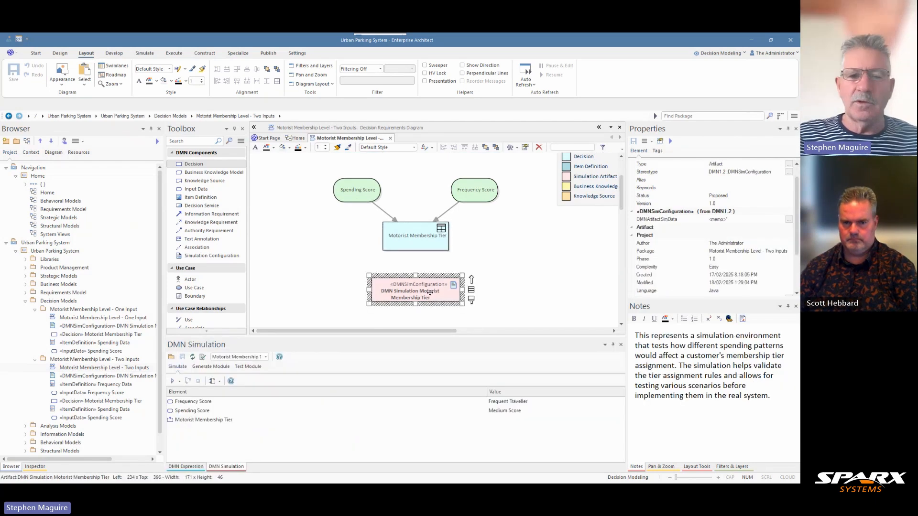
click(173, 381)
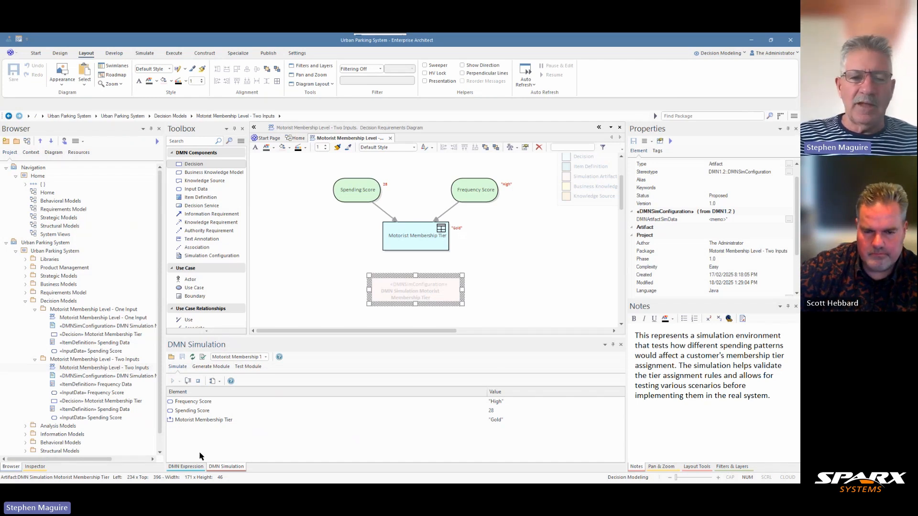
- Compare the simulation result with the tier decision table, enlarging the table area to show all its rules, and stop the simulation
click(193, 467)
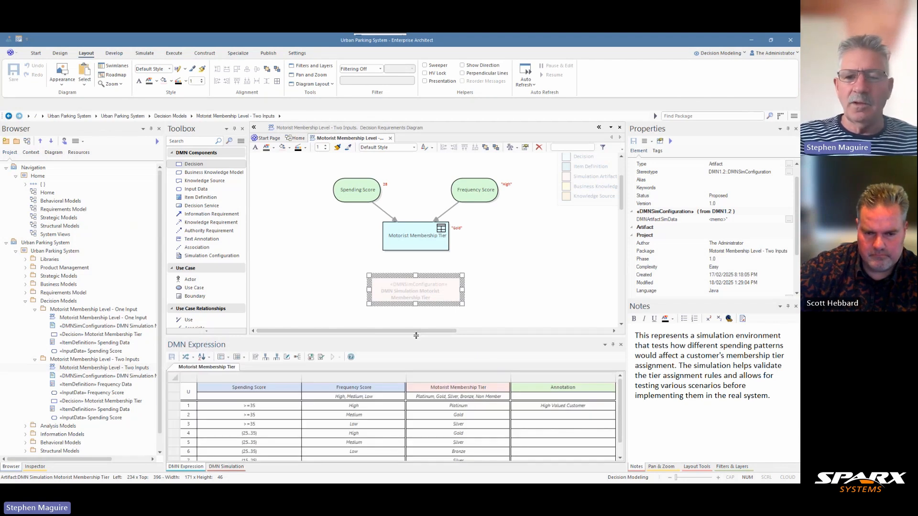
drag(416, 336, 423, 311)
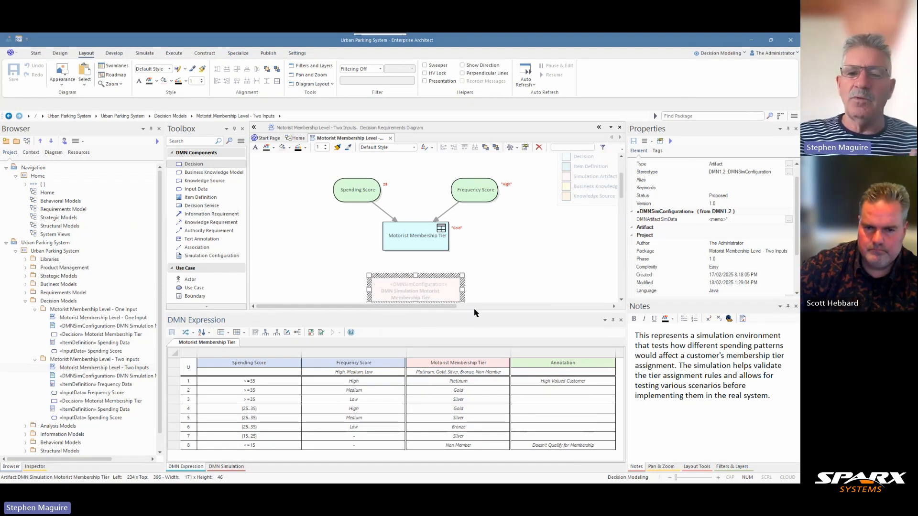
drag(472, 311, 470, 329)
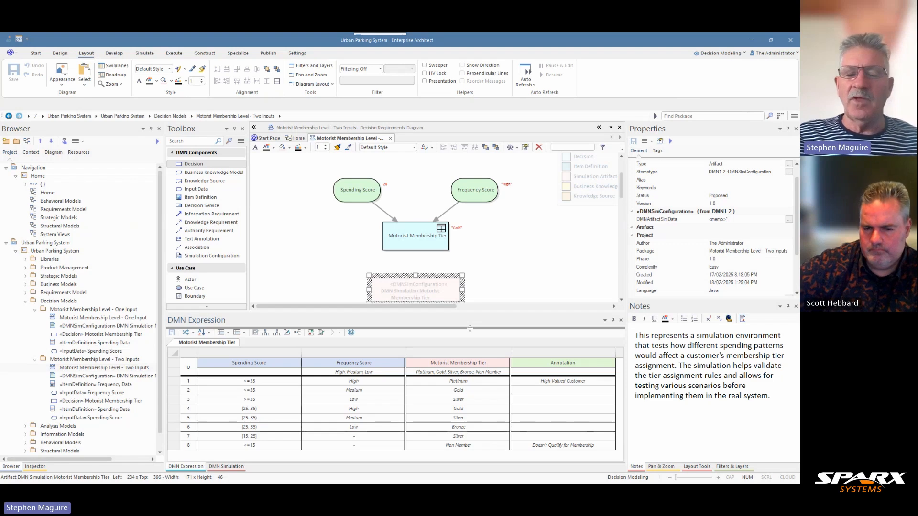
drag(469, 329, 470, 329)
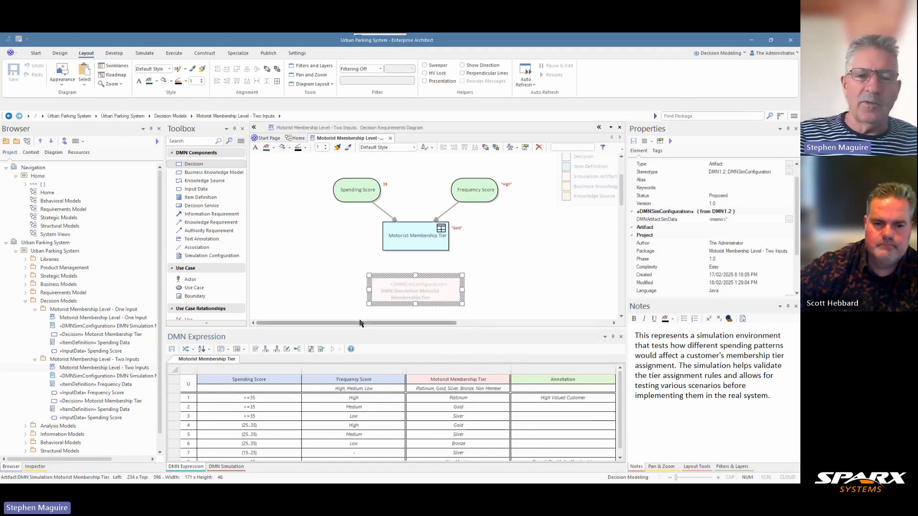
drag(362, 327, 361, 321)
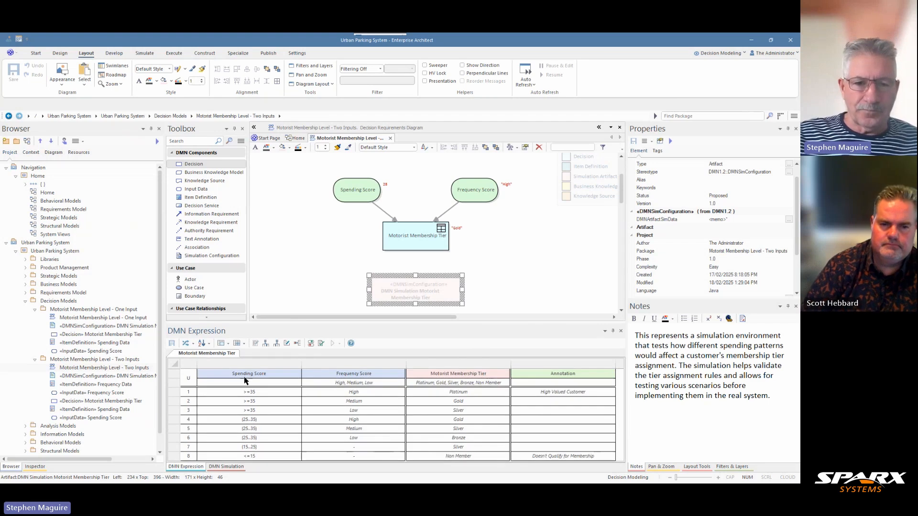
click(227, 466)
click(198, 367)
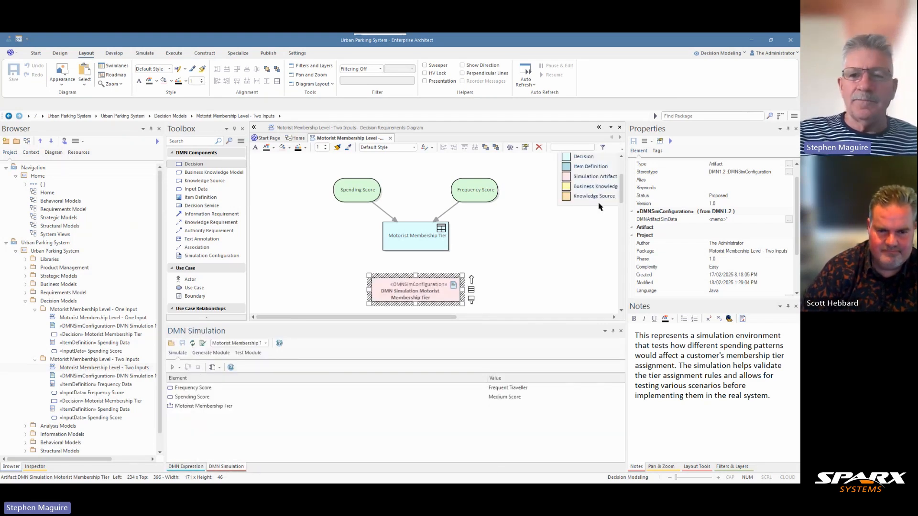
- Examine the data sets defined for the Spending Data item definition and close the data set editor
scroll(599, 208, up, 3)
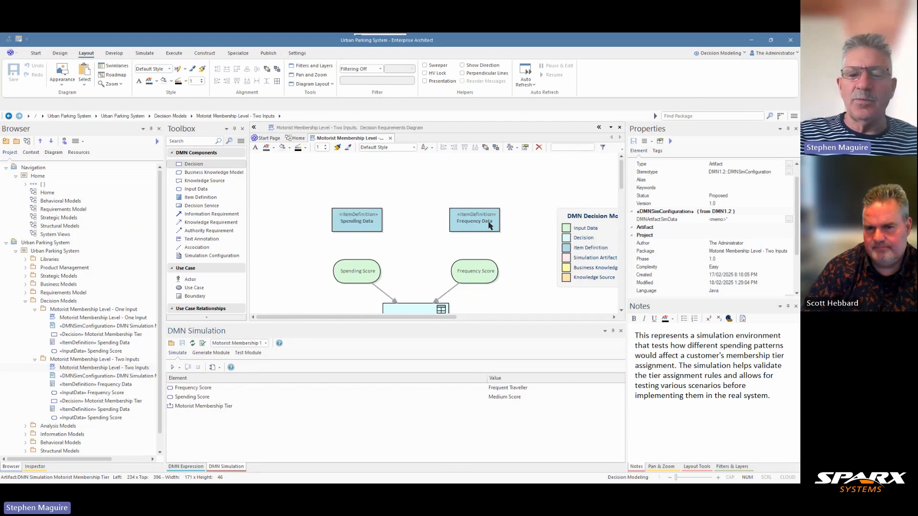
double_click(369, 226)
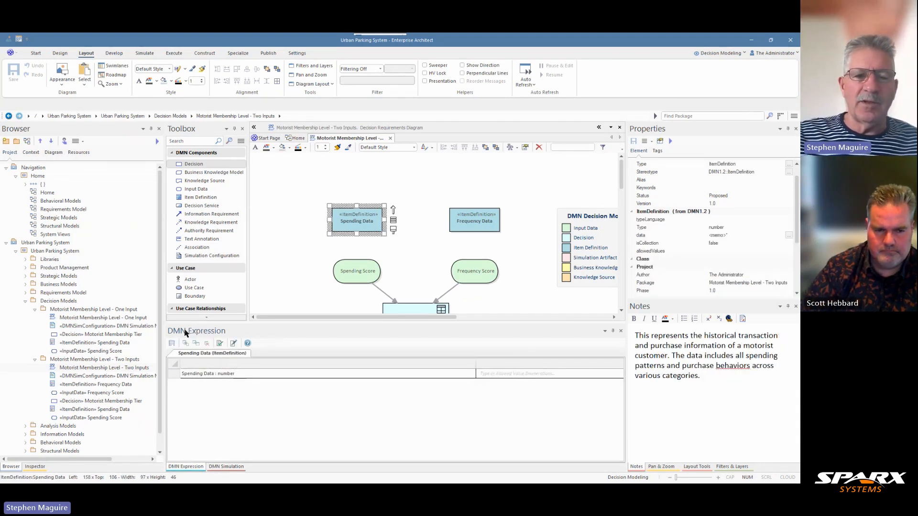
click(234, 344)
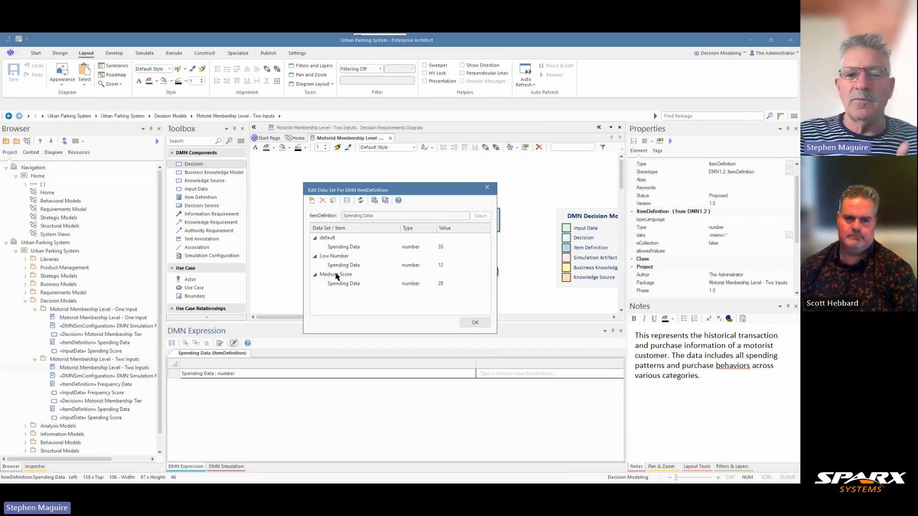
click(487, 187)
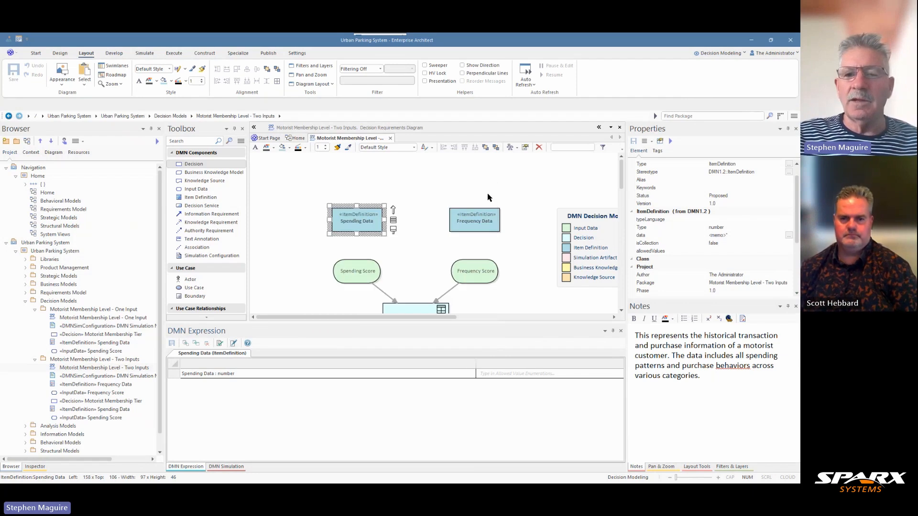
- Examine the data sets defined for the Frequency Data item definition and close the data set editor
click(482, 222)
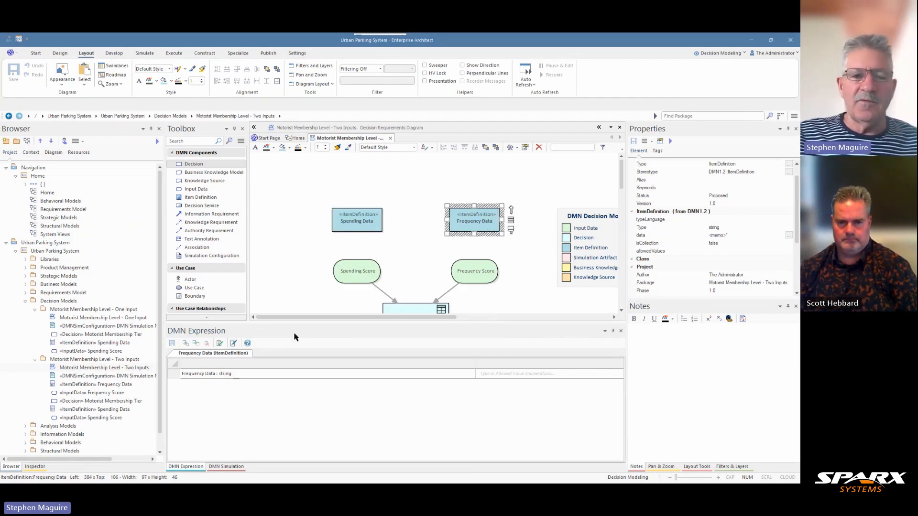
click(234, 344)
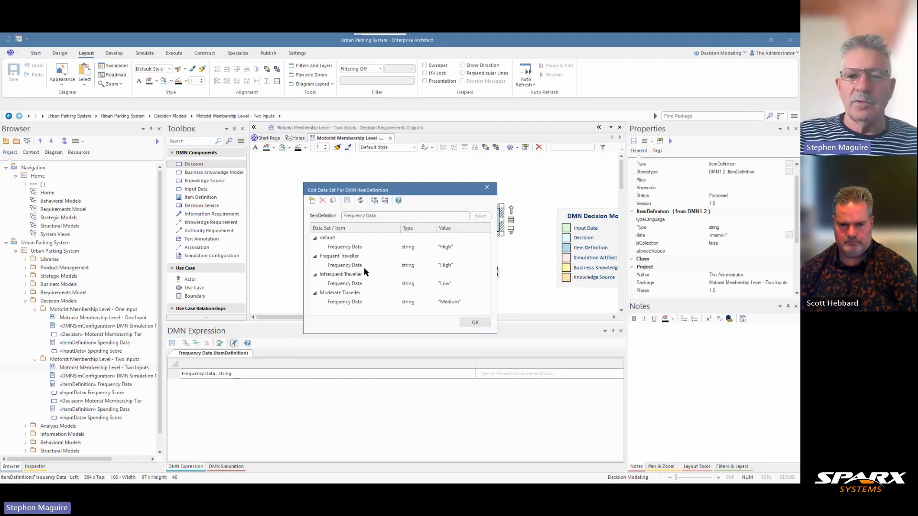
click(487, 188)
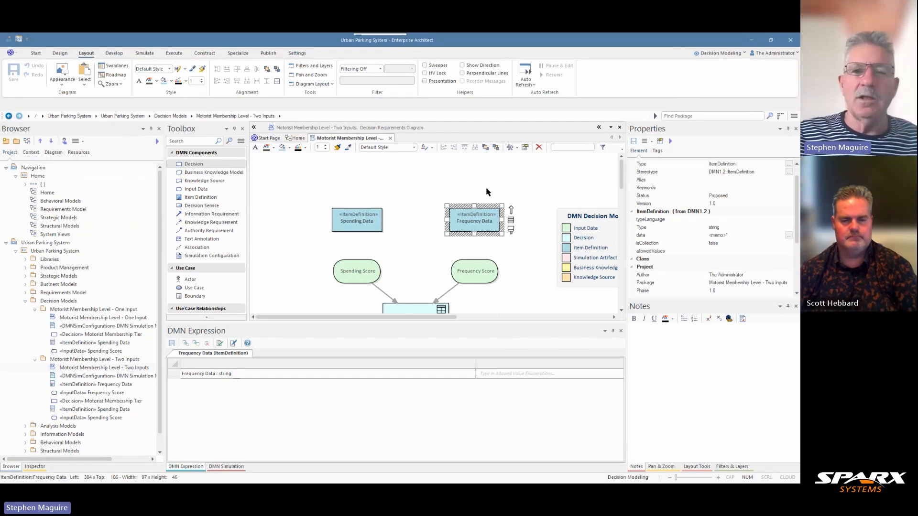
- Close the Two Inputs diagram and collapse the One Input and Two Inputs packages in the project tree
click(390, 139)
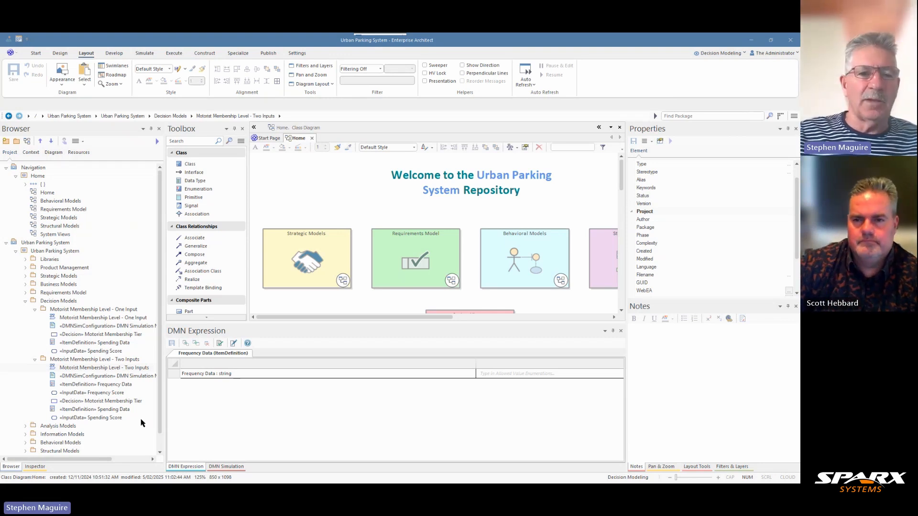
click(35, 310)
click(35, 317)
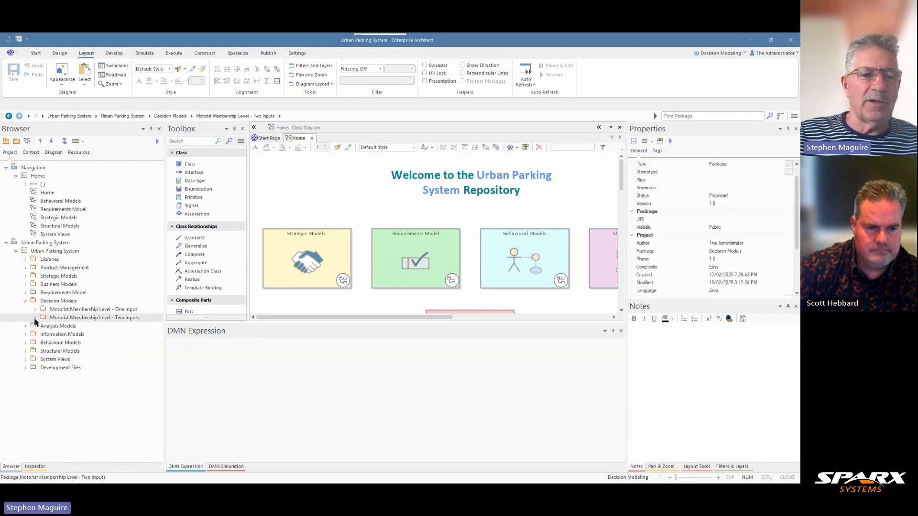
- Create an empty package named Motorist Membership Level Full in Decision Models and move it below the Two Inputs package
click(58, 302)
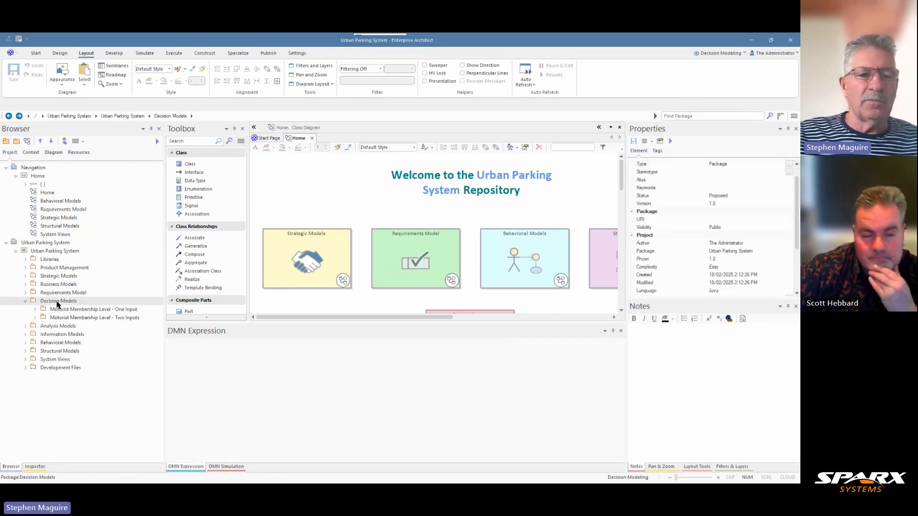
click(17, 143)
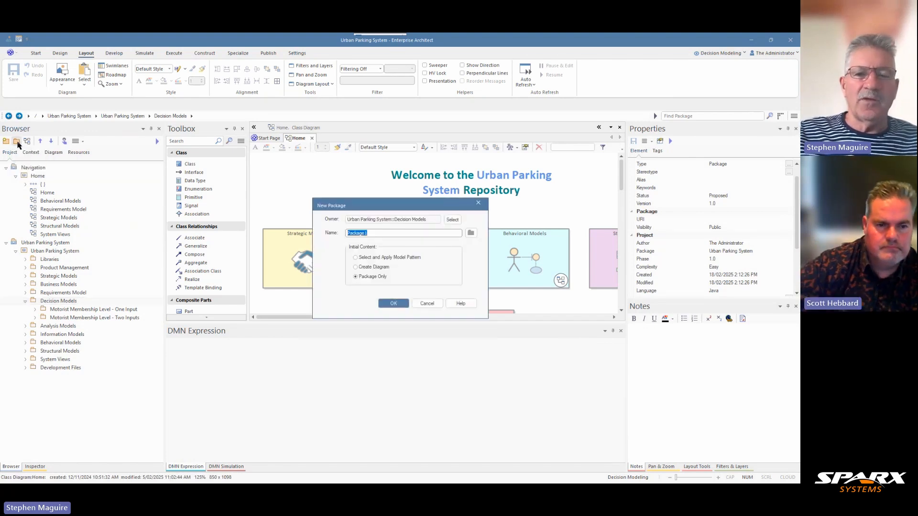
text(Motorist Membership Level Full)
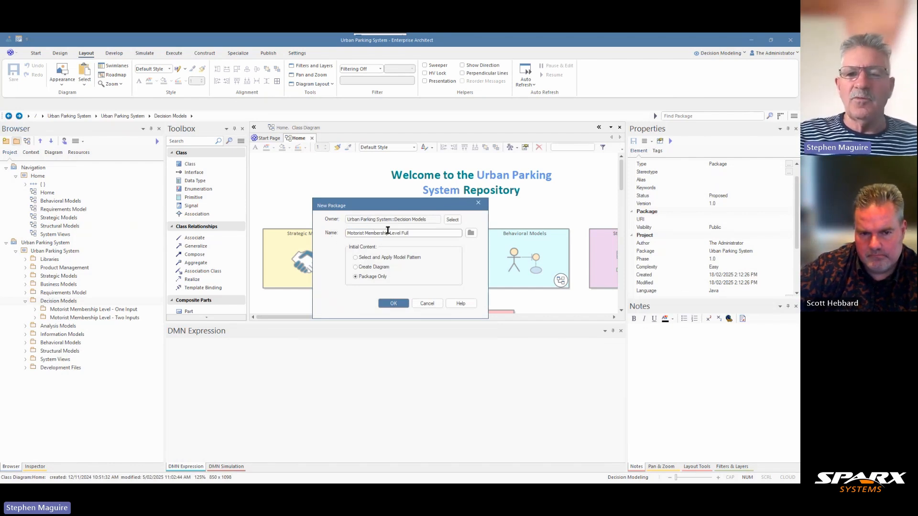
click(393, 304)
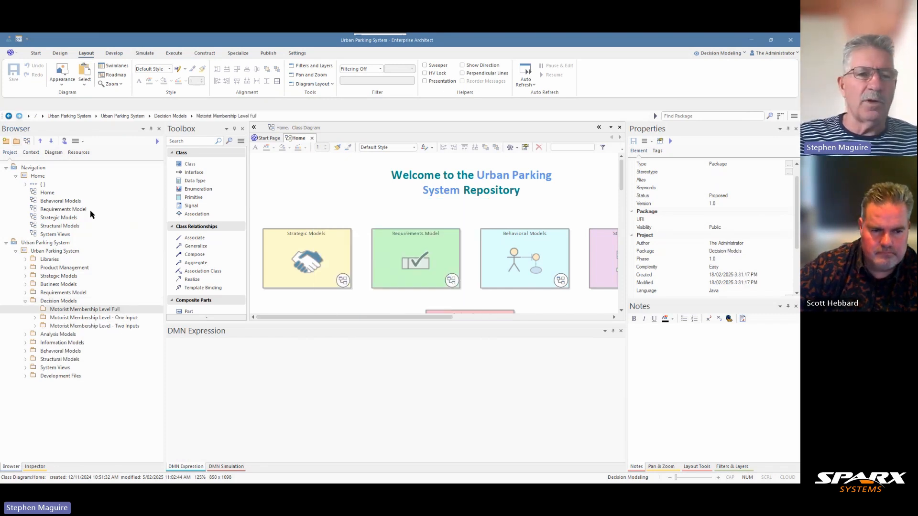
click(52, 141)
click(52, 142)
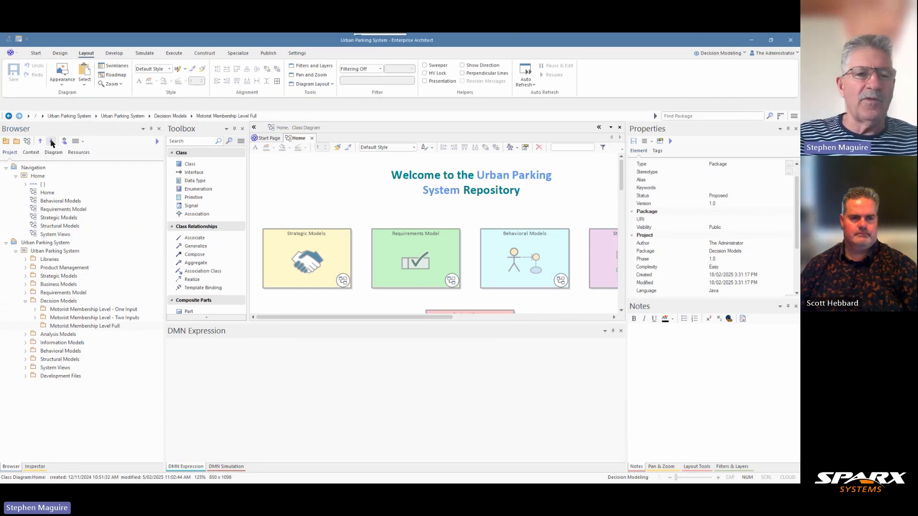
- Create a DMN 1.2 DMNDiagram named Motorist Membership Level Full in the new package and enlarge the diagram area
click(27, 141)
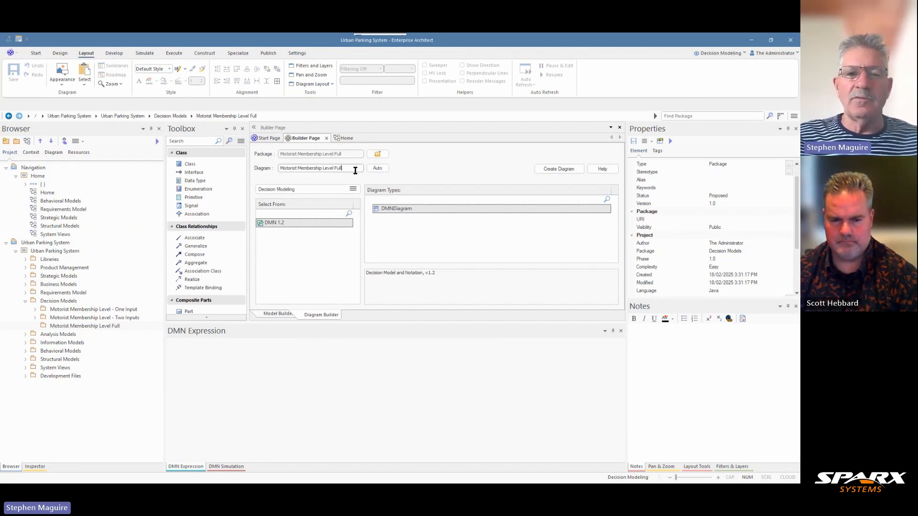
click(559, 169)
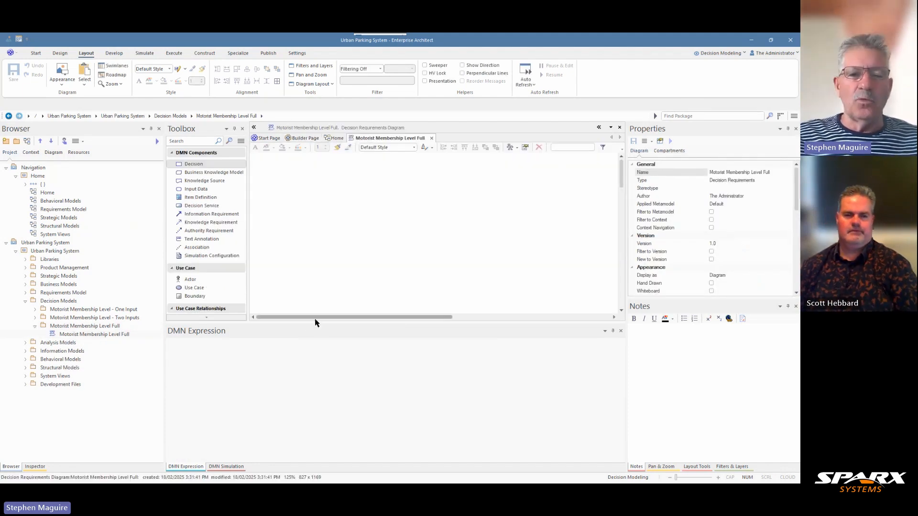
drag(310, 323, 309, 401)
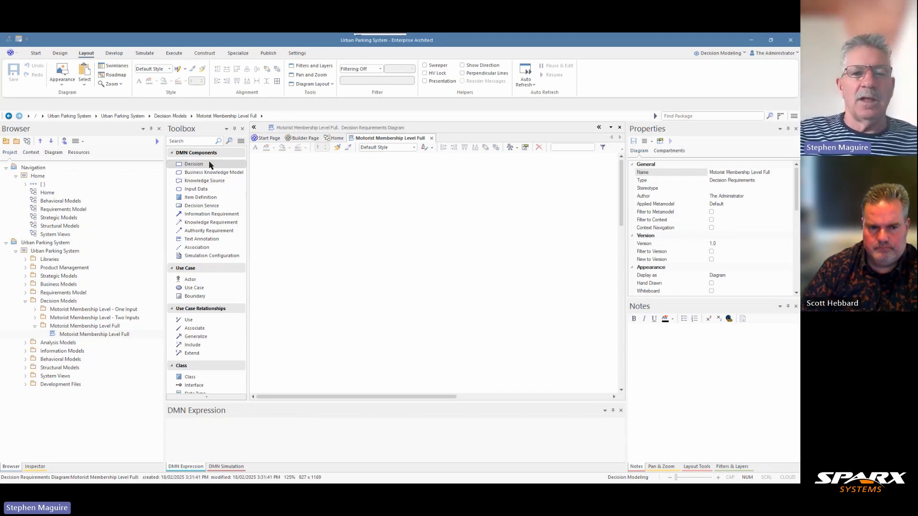
- Add a DecisionTable decision to the diagram and name it Motorist Membership Tier
drag(208, 167, 408, 326)
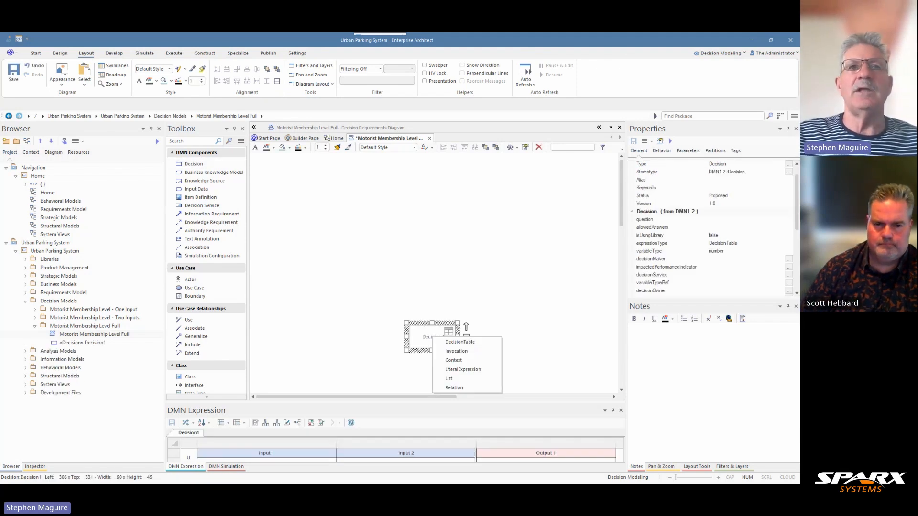
click(404, 336)
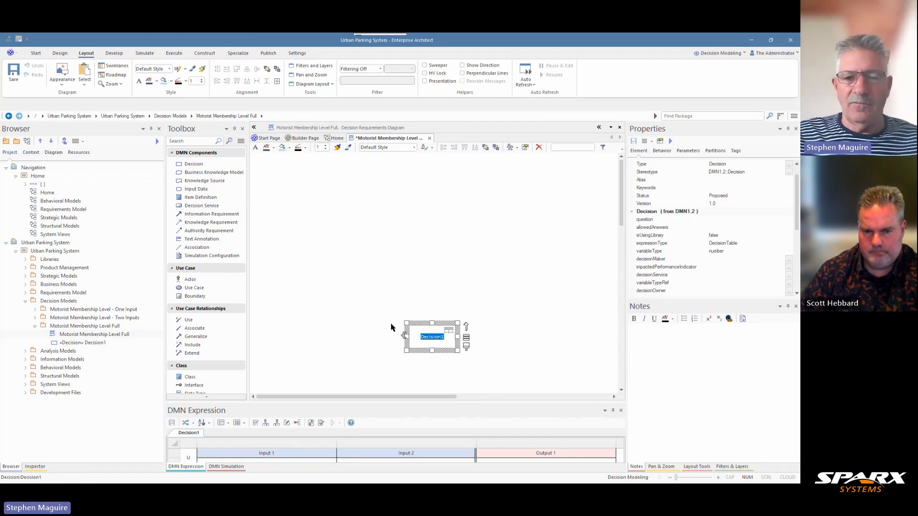
click(733, 164)
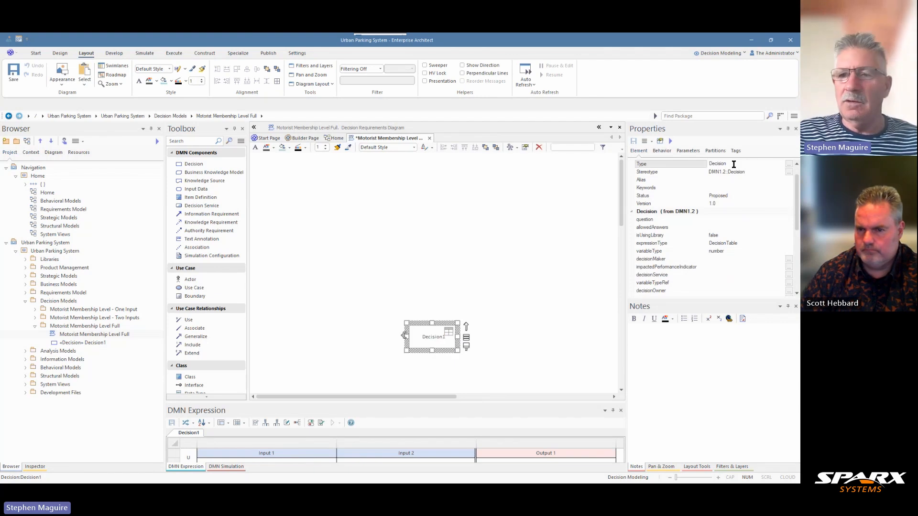
scroll(798, 195, up, 1)
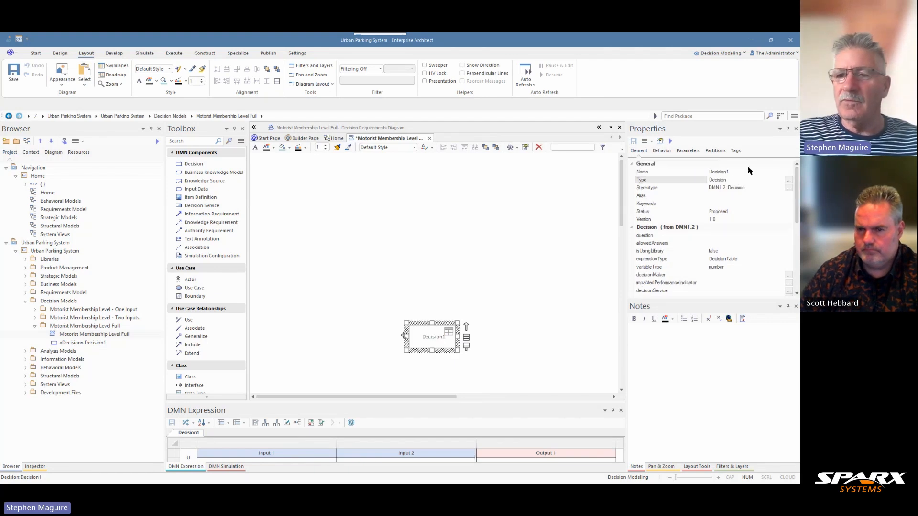
click(736, 172)
drag(735, 174, 703, 173)
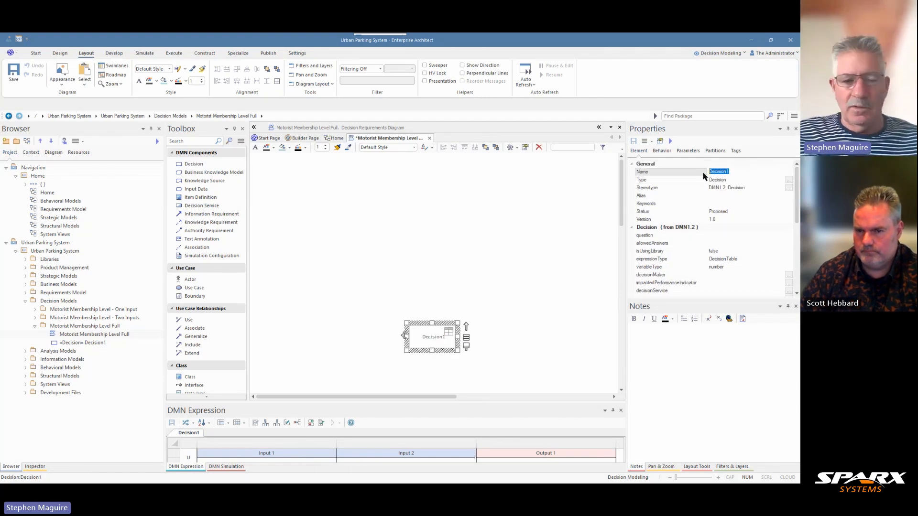
text(Motorist Membership Tier)
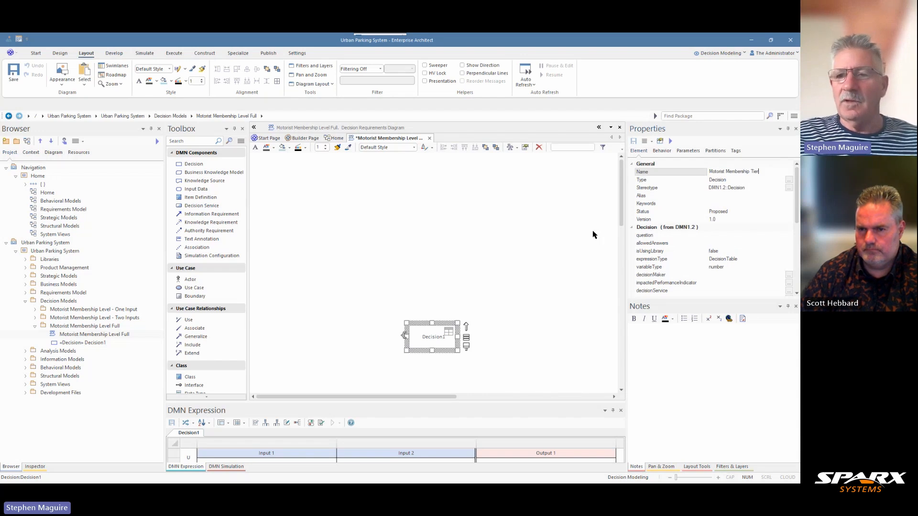
click(460, 328)
- Move the Motorist Membership Tier decision slightly up and left and enlarge it to about 116 x 59
drag(449, 338, 437, 330)
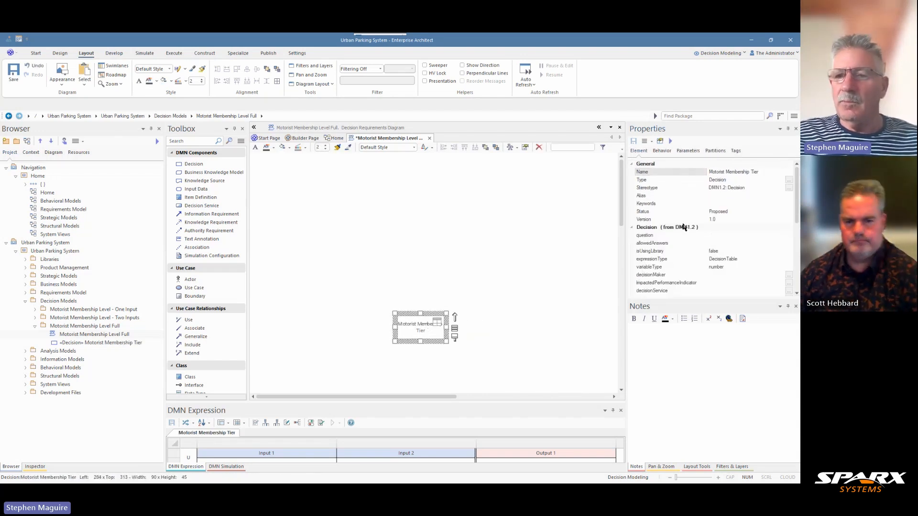
click(748, 260)
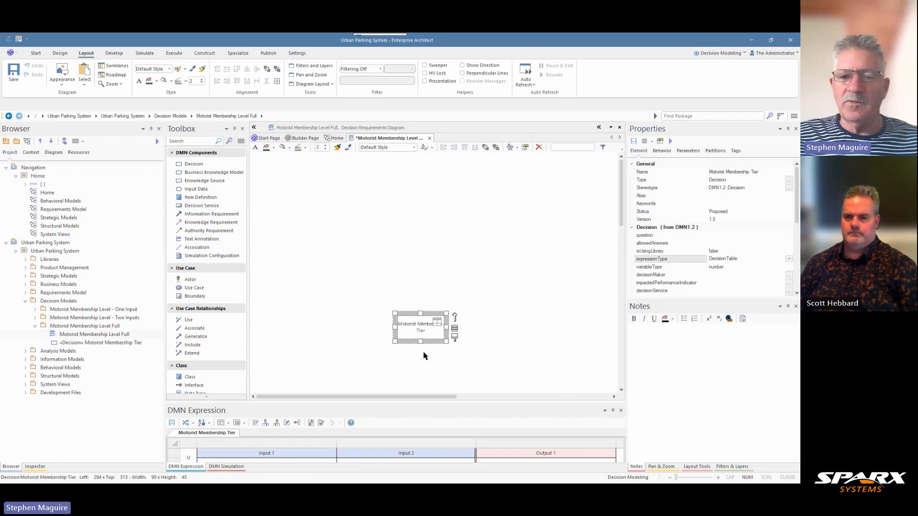
drag(446, 341, 458, 348)
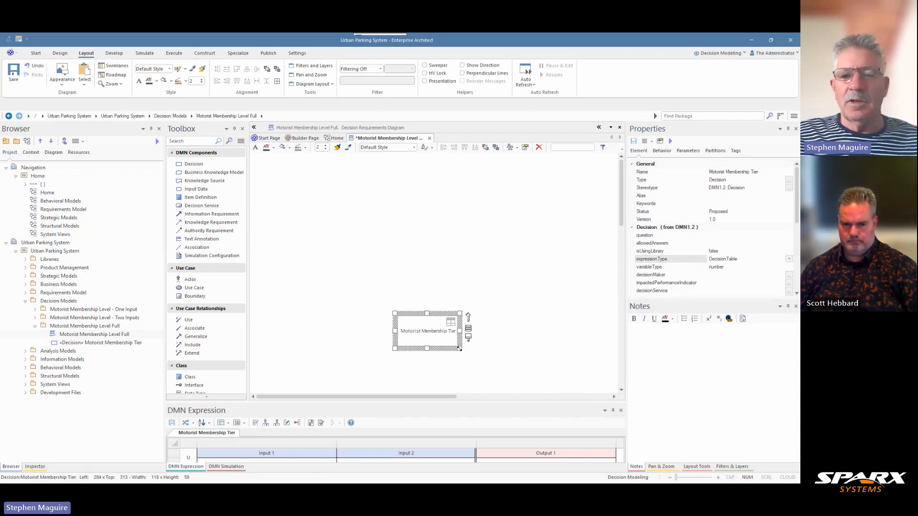
click(499, 337)
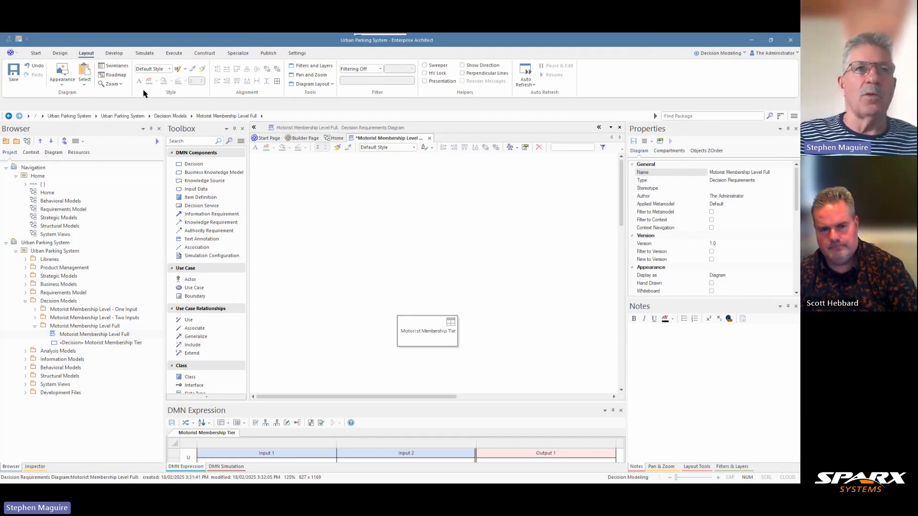
- Add a DecisionTable decision named Spending Score above and left of Motorist Membership Tier and enlarge it to about 116 x 59
click(193, 164)
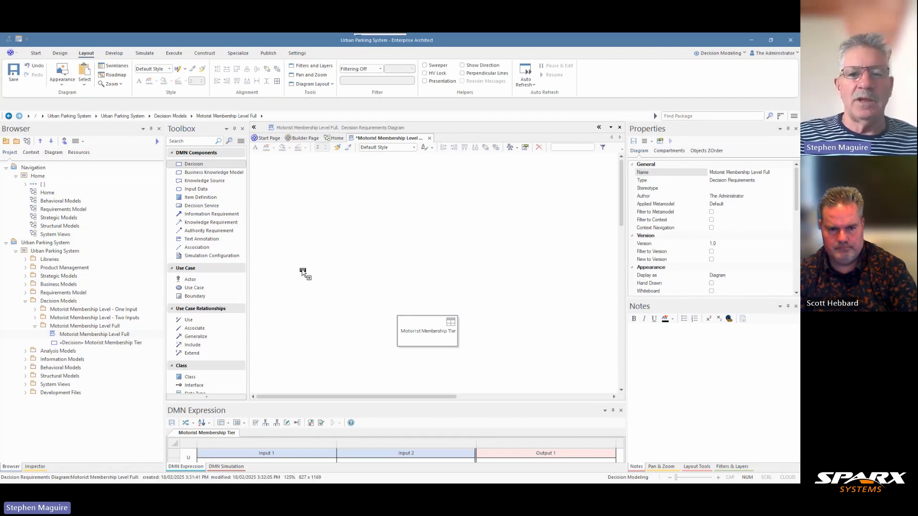
click(301, 267)
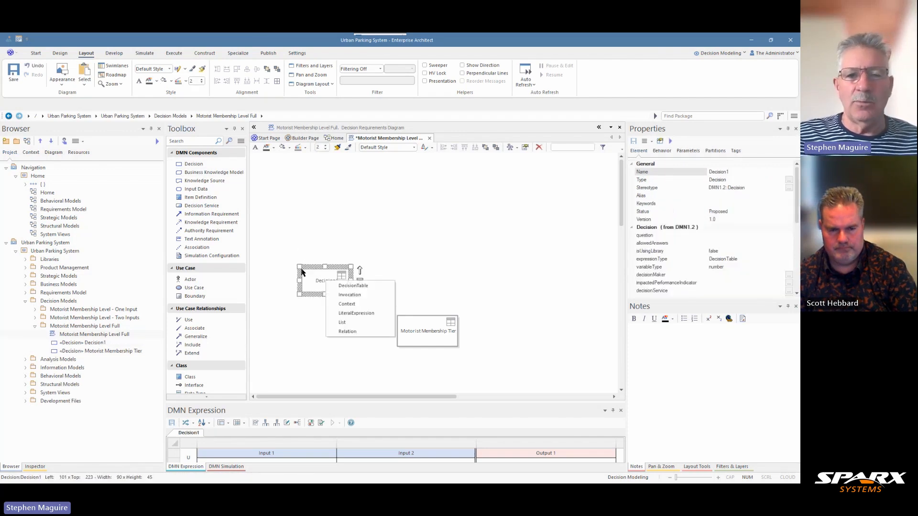
click(352, 287)
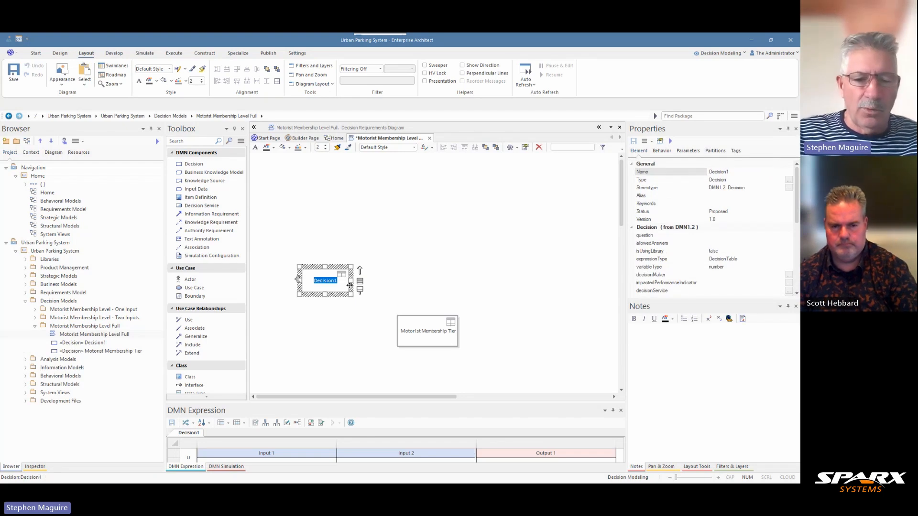
text(Spending)
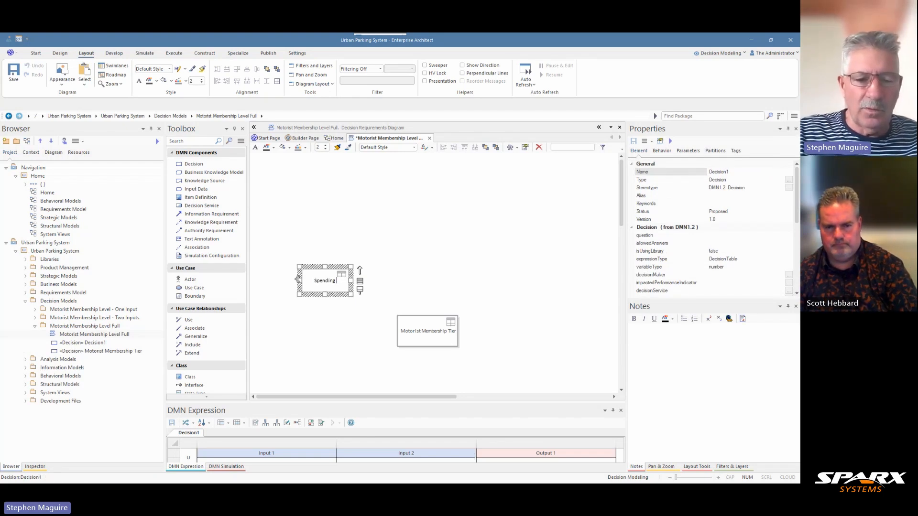
text( Score)
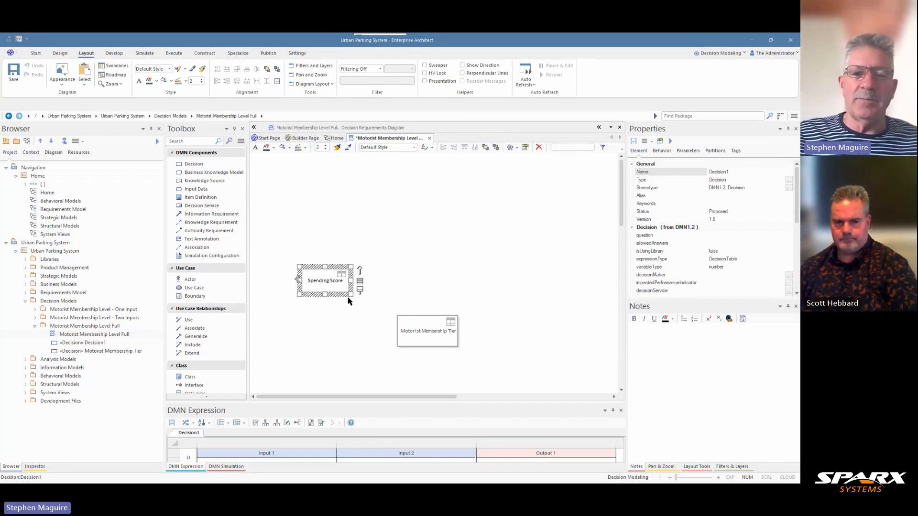
drag(350, 295, 356, 298)
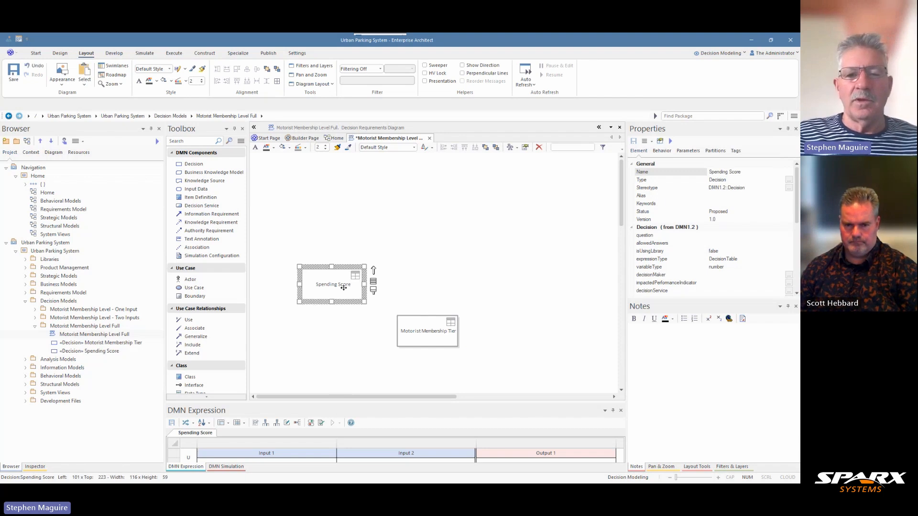
click(413, 333)
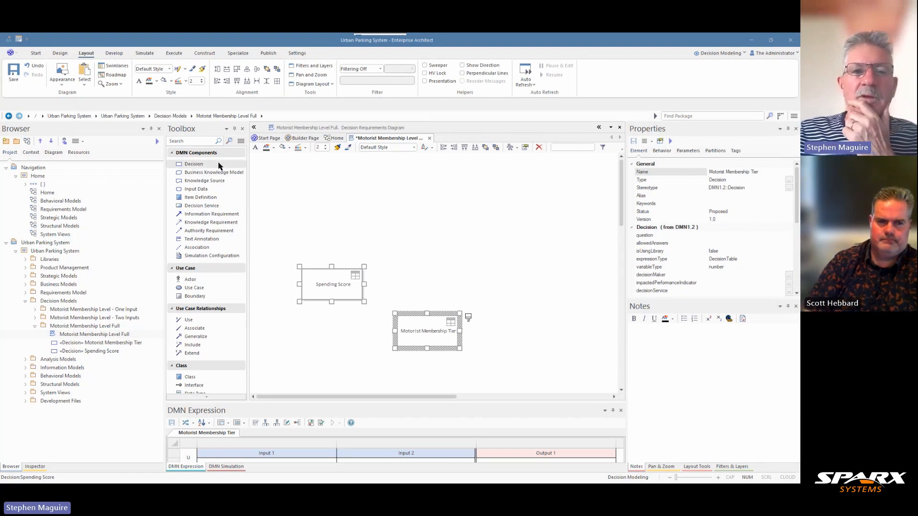
- Add a LiteralExpression decision named Reservation Frequency Score directly above Motorist Membership Tier
click(193, 164)
click(404, 276)
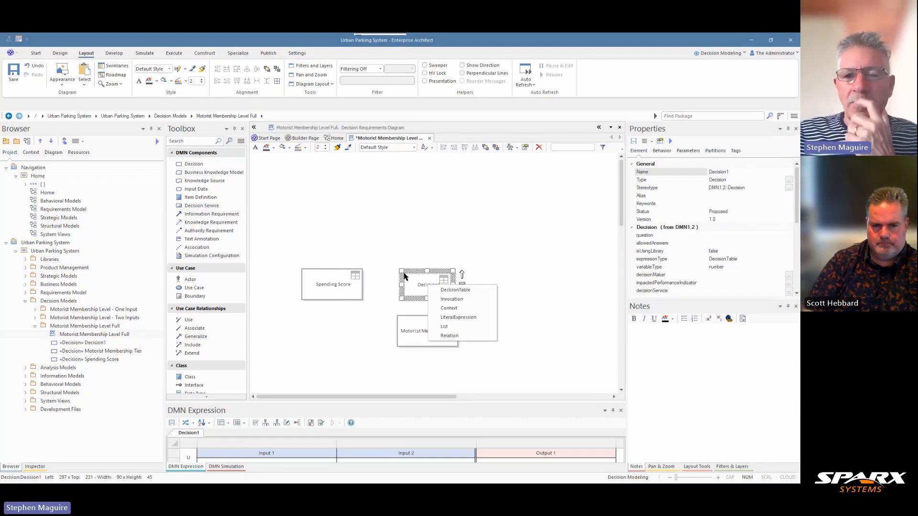
click(458, 317)
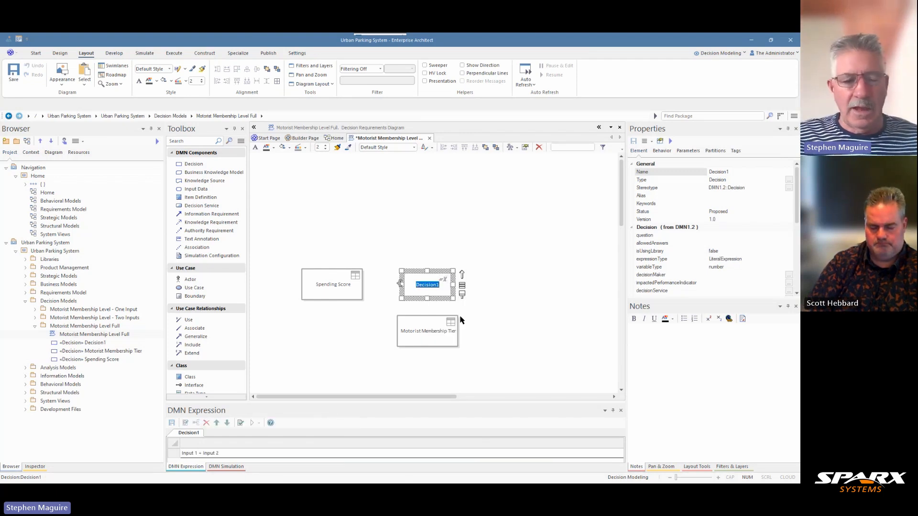
text(Reservation Frequency Score)
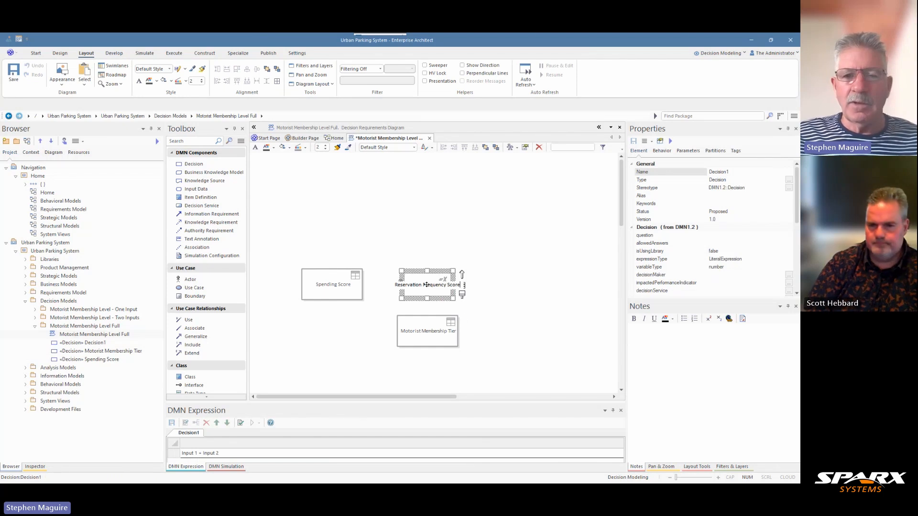
- Match the size of Reservation Frequency Score to Spending Score and align the tops of both decisions
ctrl+click(349, 280)
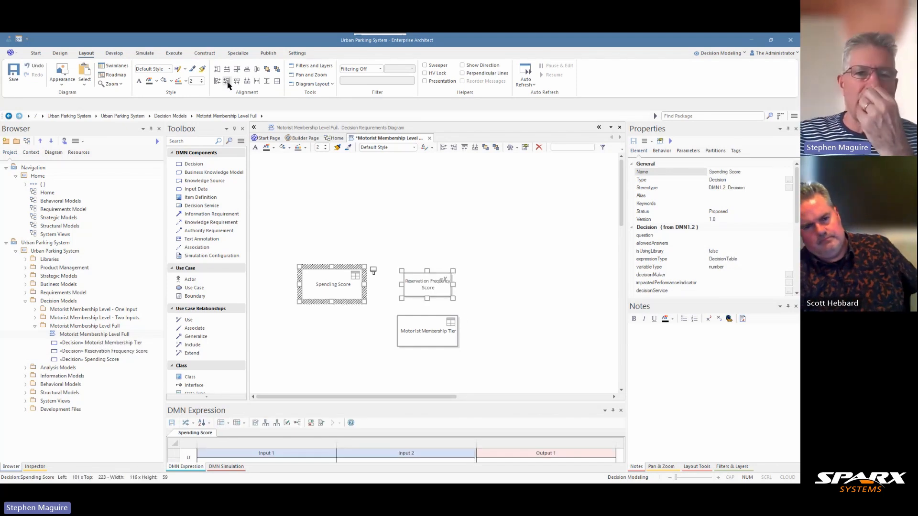
click(228, 85)
click(237, 85)
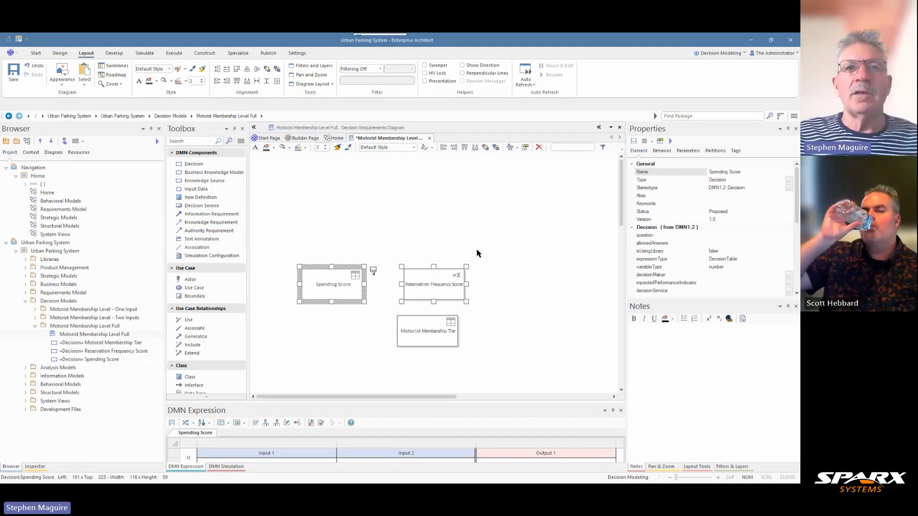
click(397, 230)
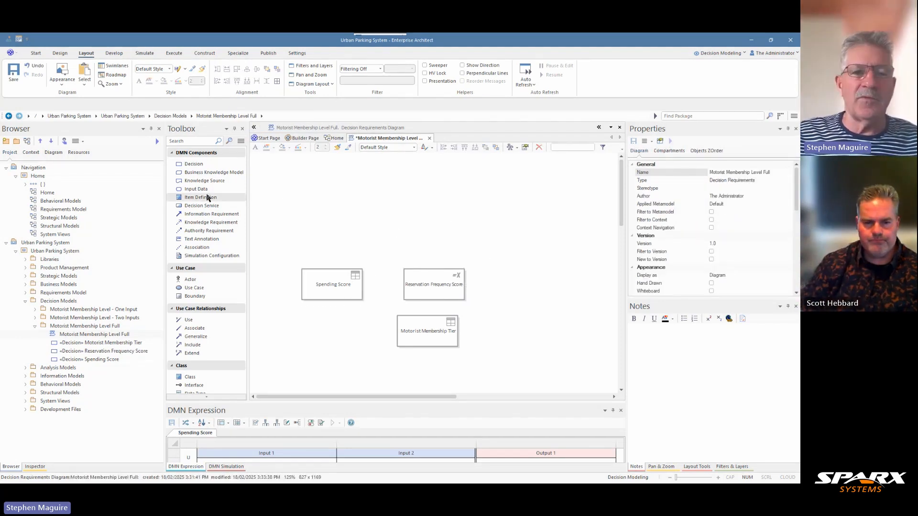
- Add an Invocation decision named Motorist Loyalty Score to the right of Reservation Frequency Score
click(195, 164)
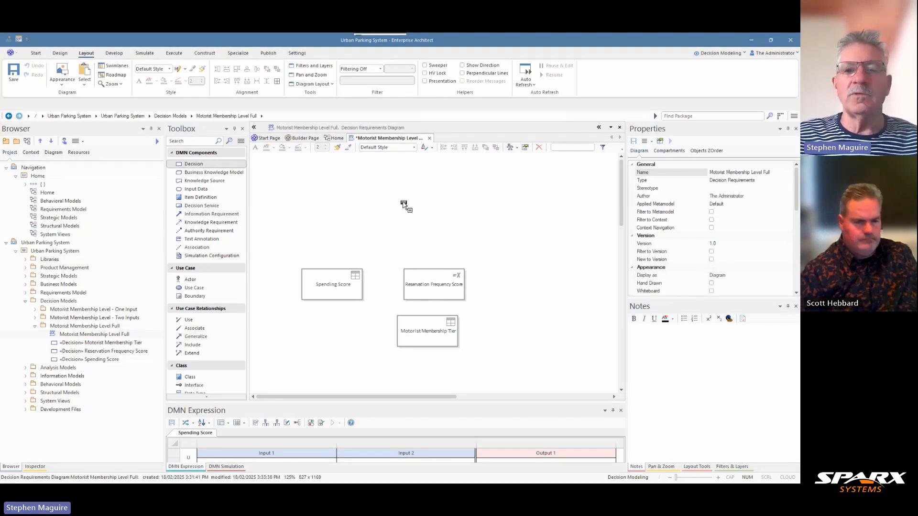
click(509, 278)
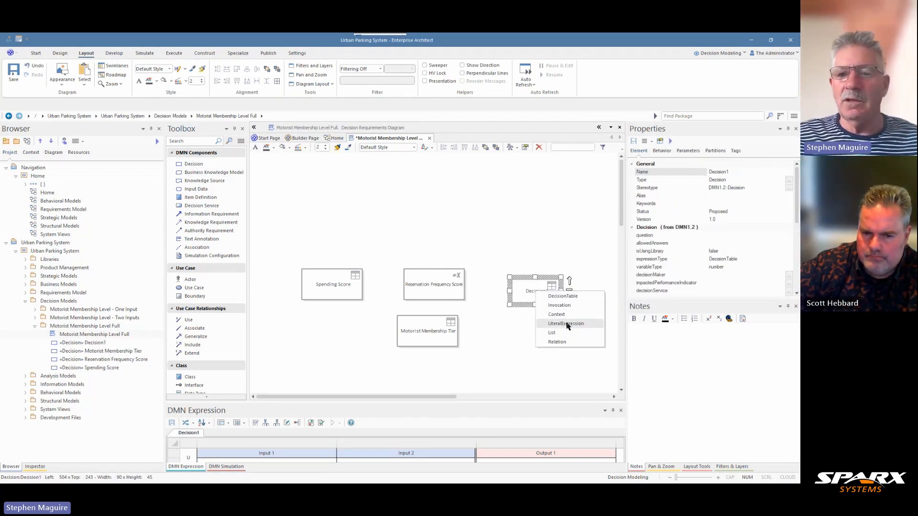
click(566, 305)
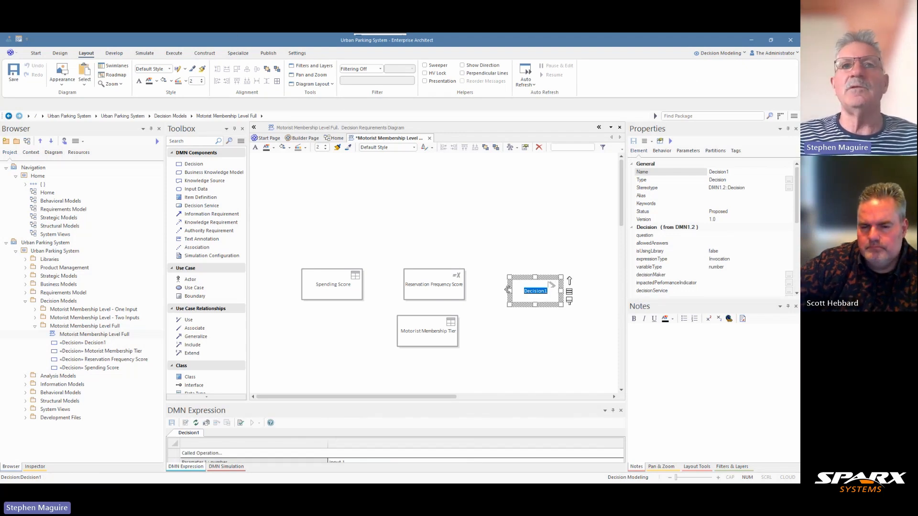
key(Return)
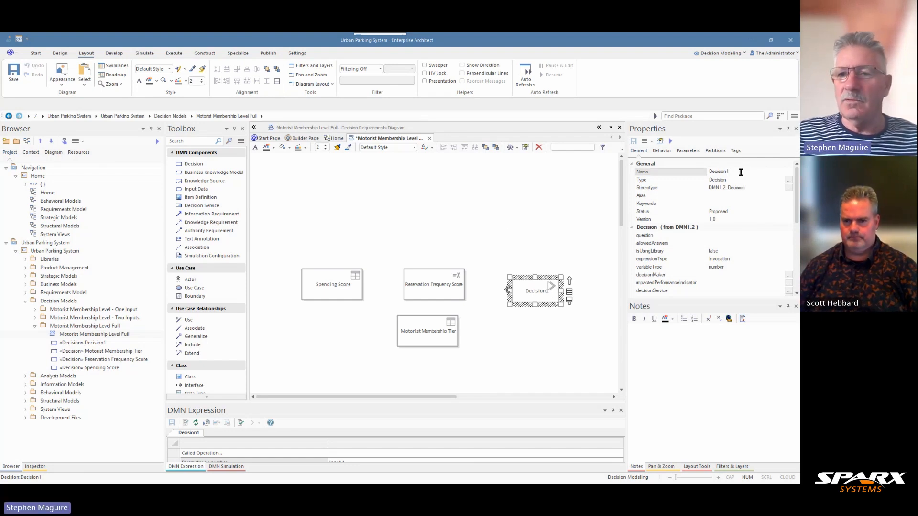
drag(740, 173, 702, 175)
text(Motorist Loyalty Score)
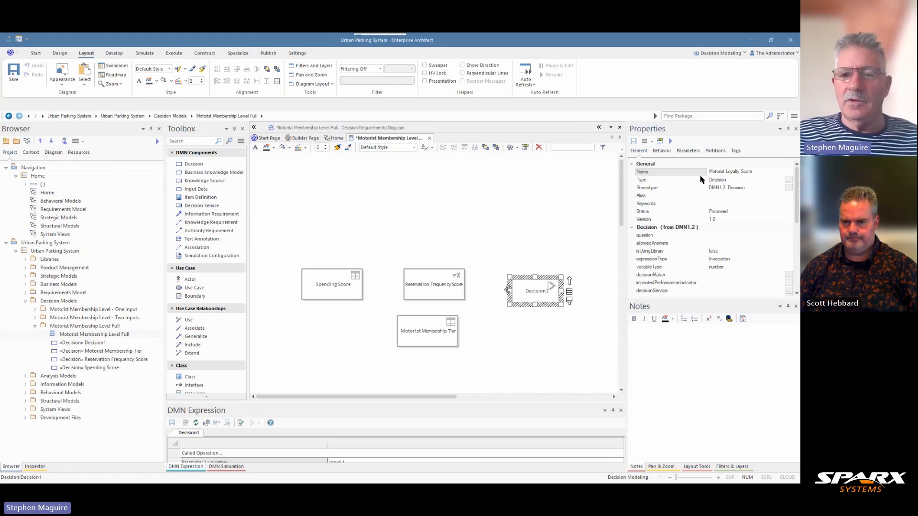
click(553, 234)
- Move Motorist Loyalty Score up into the row of score decisions and match its size to Spending Score
drag(537, 284, 530, 279)
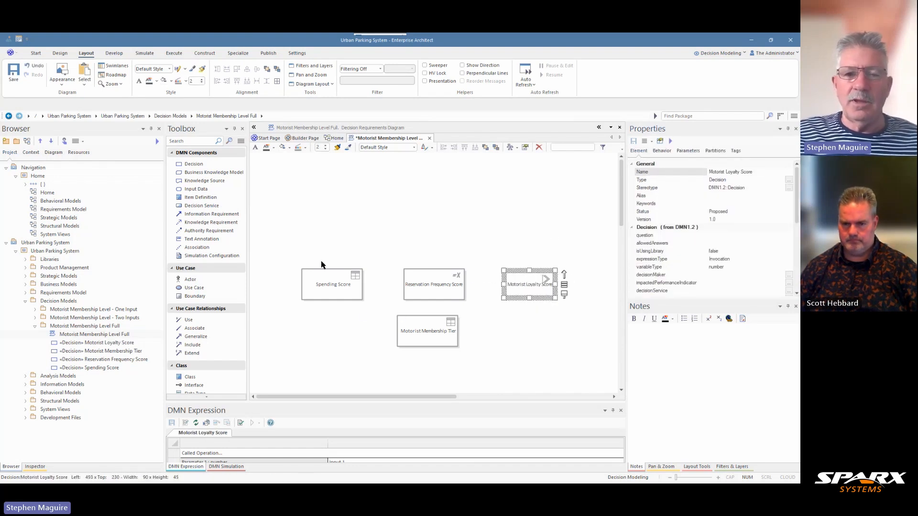
ctrl+click(325, 283)
click(243, 82)
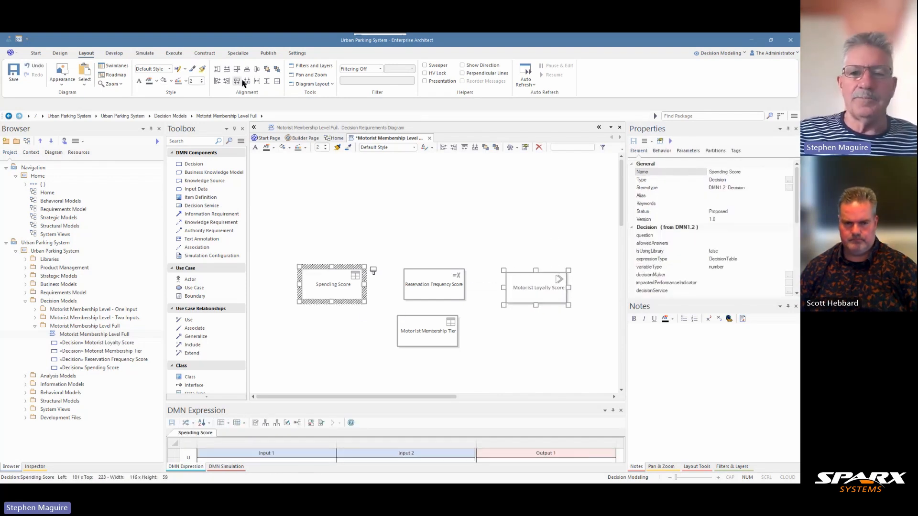
click(331, 184)
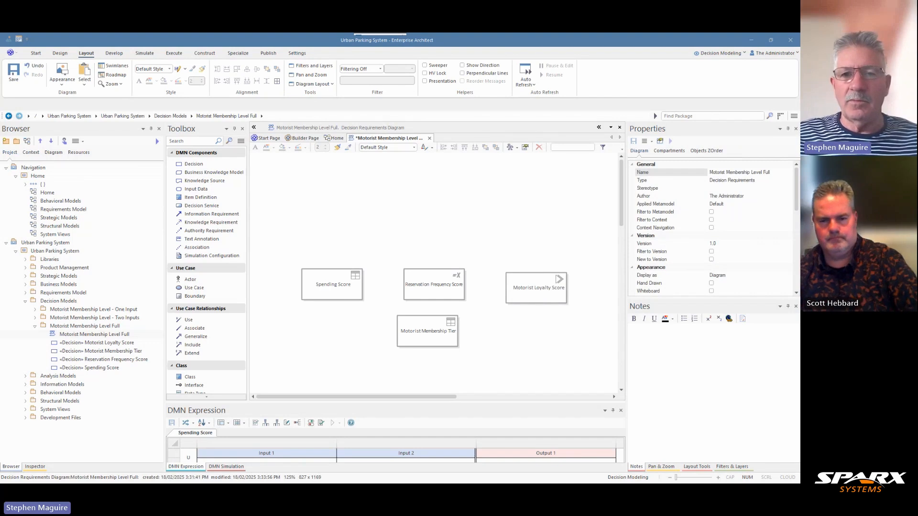
- Add a note to Motorist Membership Tier describing the customer's final level or status based on spending score, reservation frequency and overall loyalty metrics
click(419, 342)
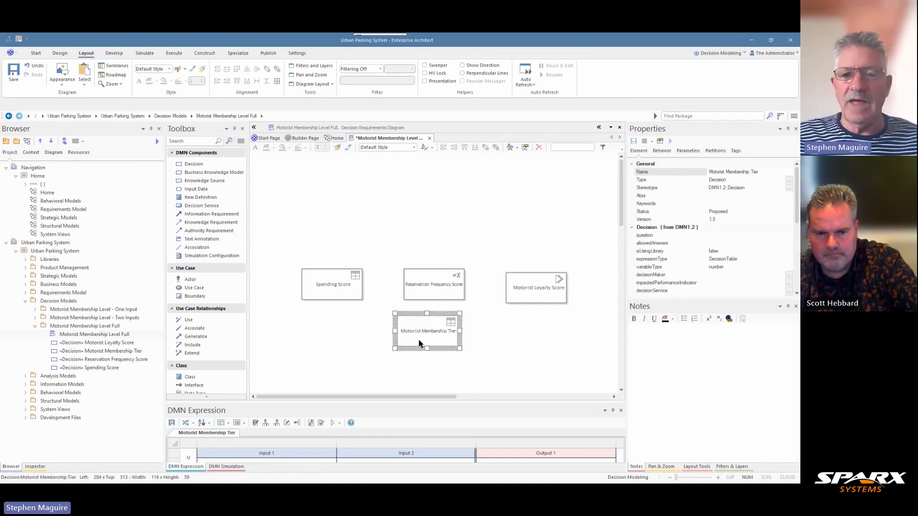
click(634, 336)
text(Motorist Loyalty Score)
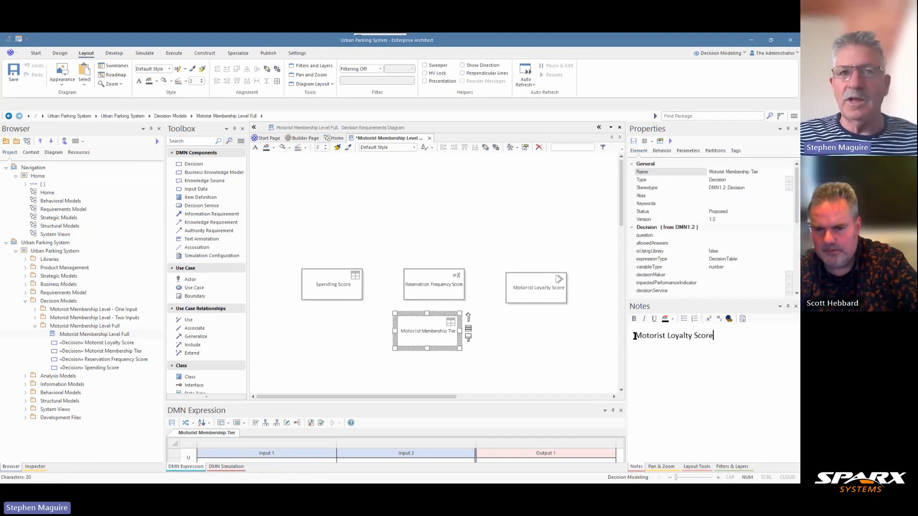
key(ctrl+z)
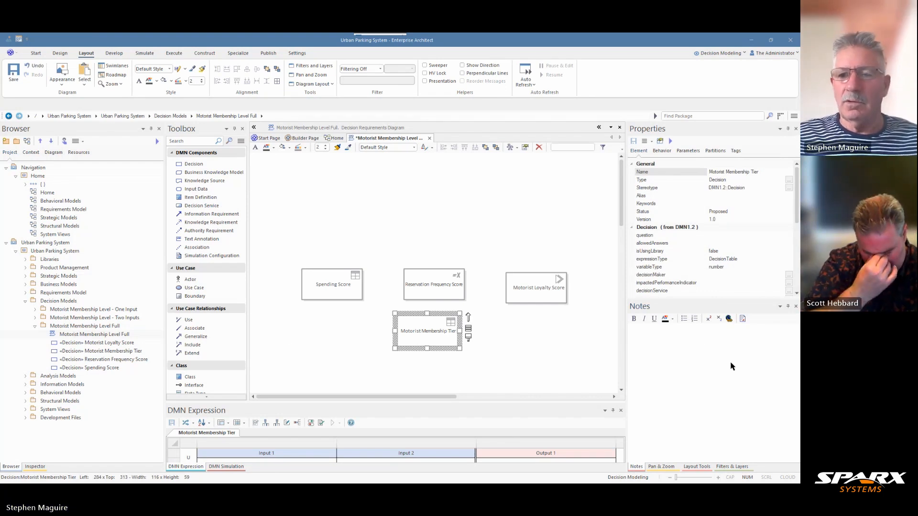
click(669, 341)
text(This decision determines the final calculated level or status assigned to a customer based on their spending score, reservation frequency, and overall loyalty metrics. The tier level determines what benefits, rewards, and special privileges the customer receives as part of the loyalty program.)
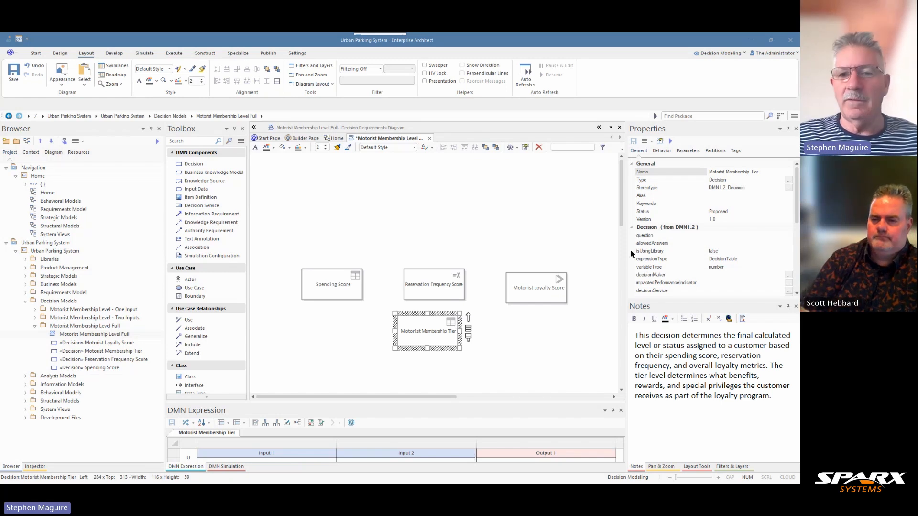
- Add a note to Motorist Loyalty Score describing a comprehensive score of customer behavior and engagement that helps determine appropriate rewards and benefits
click(537, 287)
click(637, 335)
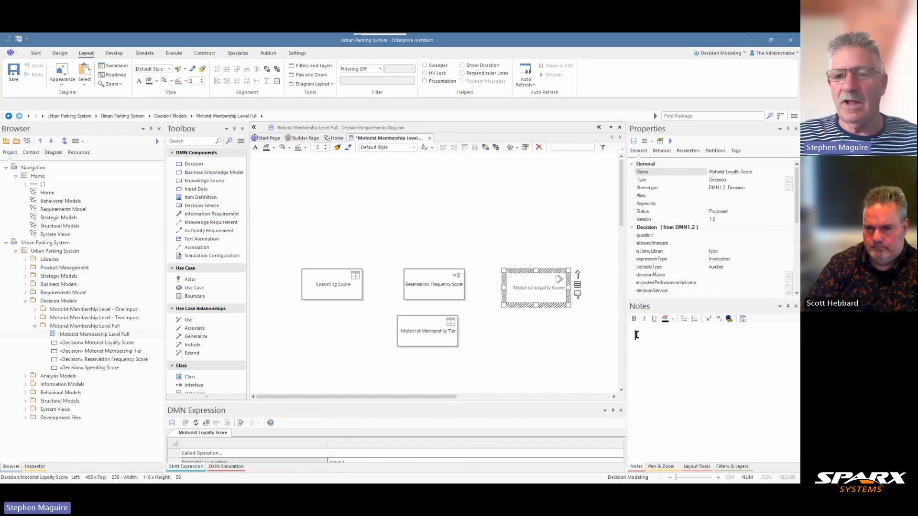
text(This is a comprehensive score that combines various aspects of customer behavior and engagement. This score helps determine appropriate rewards and benefits.)
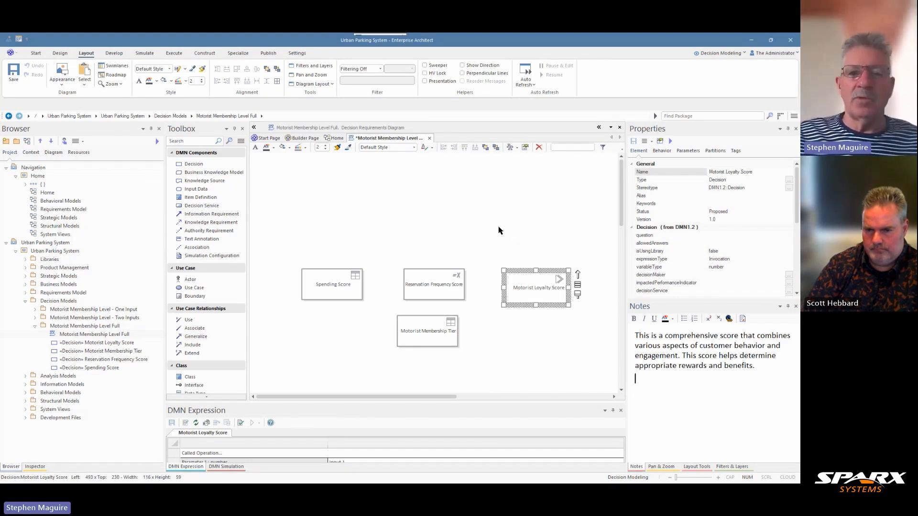
- Move the three score decisions up and left into one evenly spaced row and center Motorist Membership Tier below Reservation Frequency Score
drag(322, 287, 309, 266)
drag(411, 287, 390, 267)
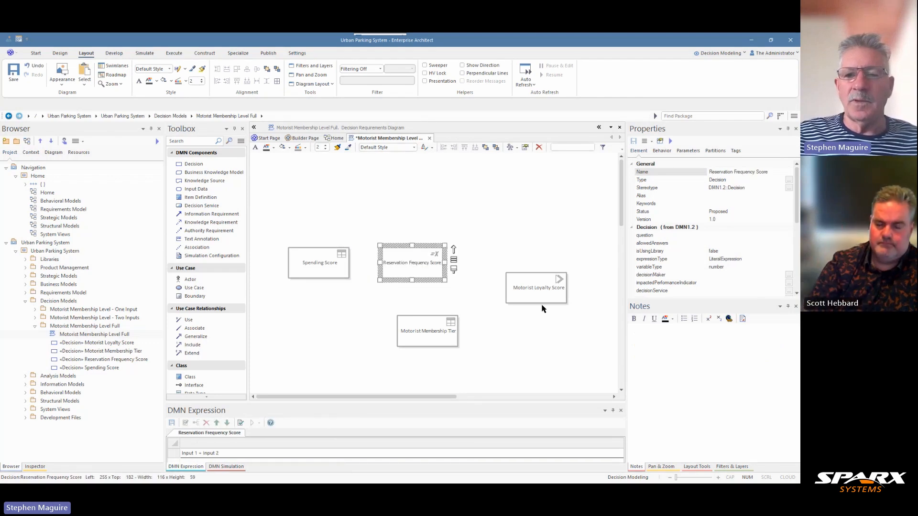
drag(533, 298, 504, 273)
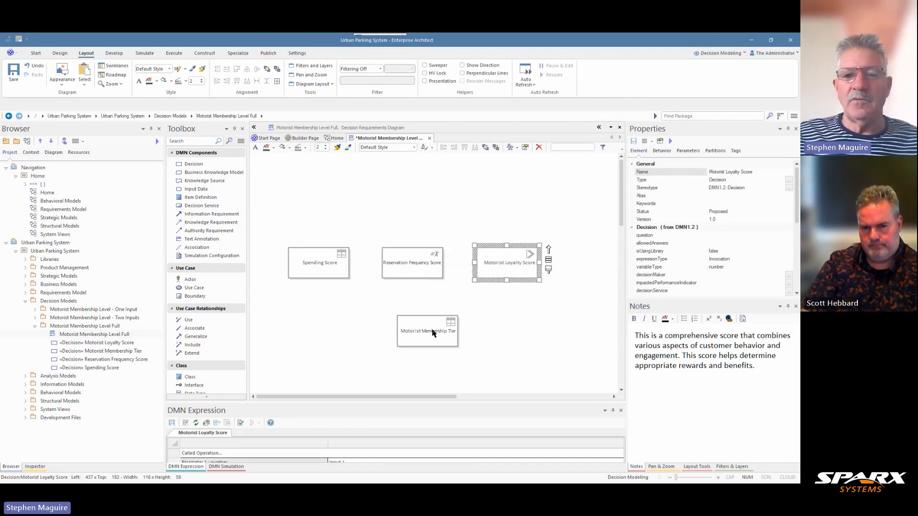
drag(432, 335, 415, 334)
- Connect Spending Score, Reservation Frequency Score and Motorist Loyalty Score each to Motorist Membership Tier with an Information Requirement to relationship
click(349, 261)
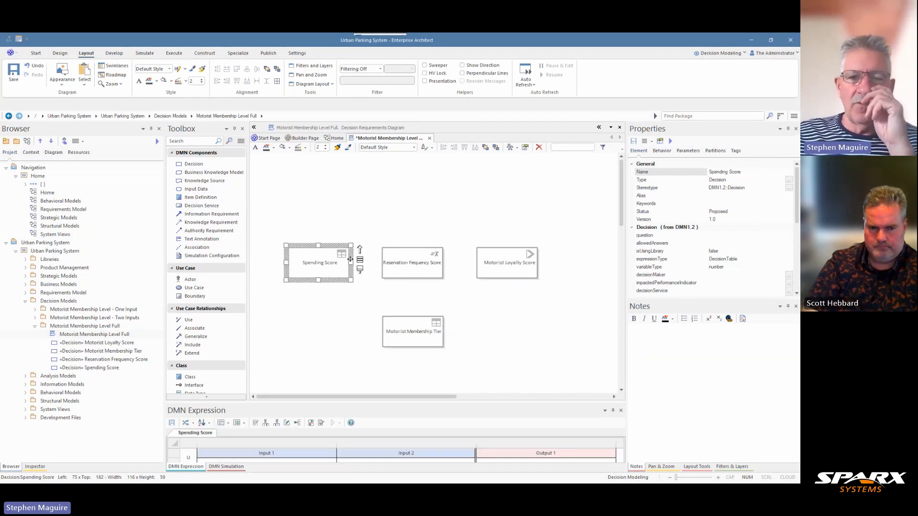
drag(360, 256, 392, 332)
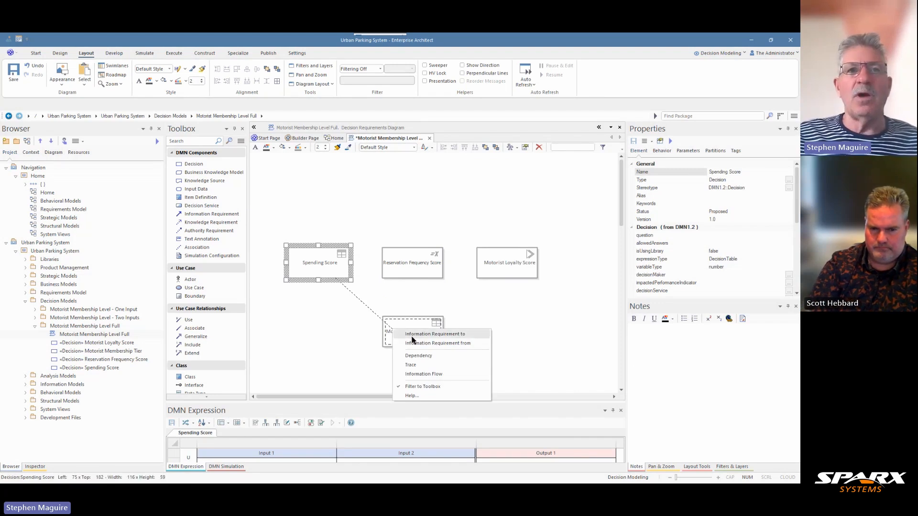
click(414, 334)
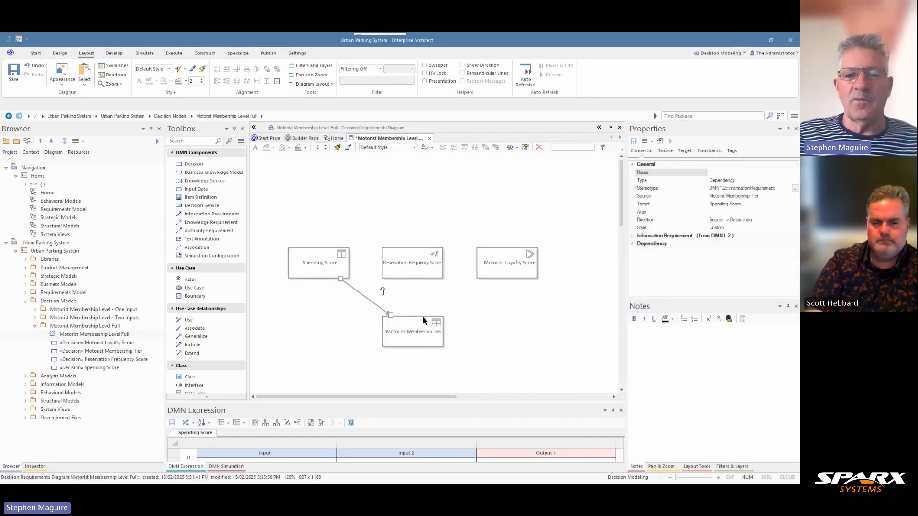
click(418, 273)
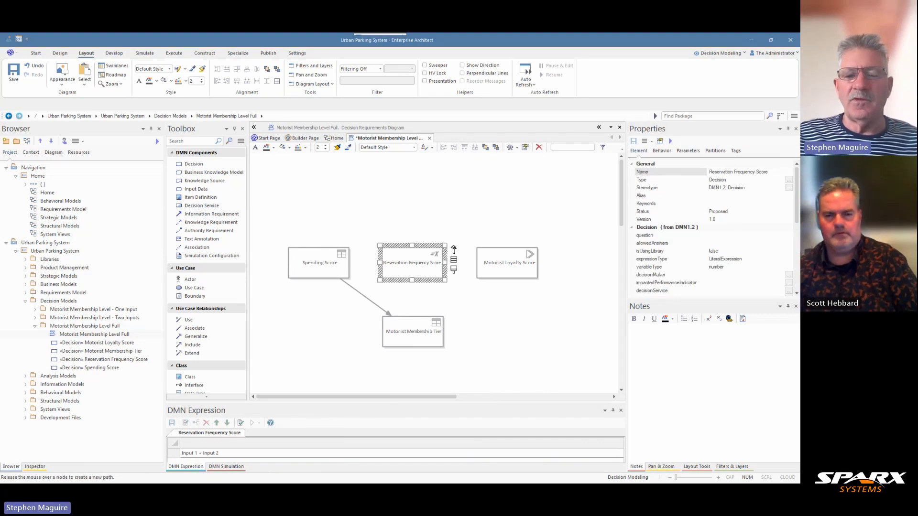
drag(454, 250, 414, 330)
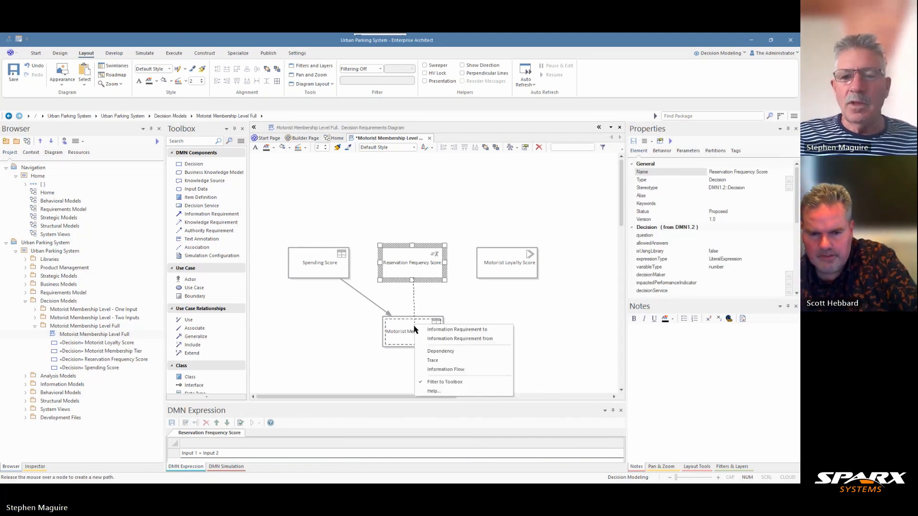
click(425, 329)
click(480, 275)
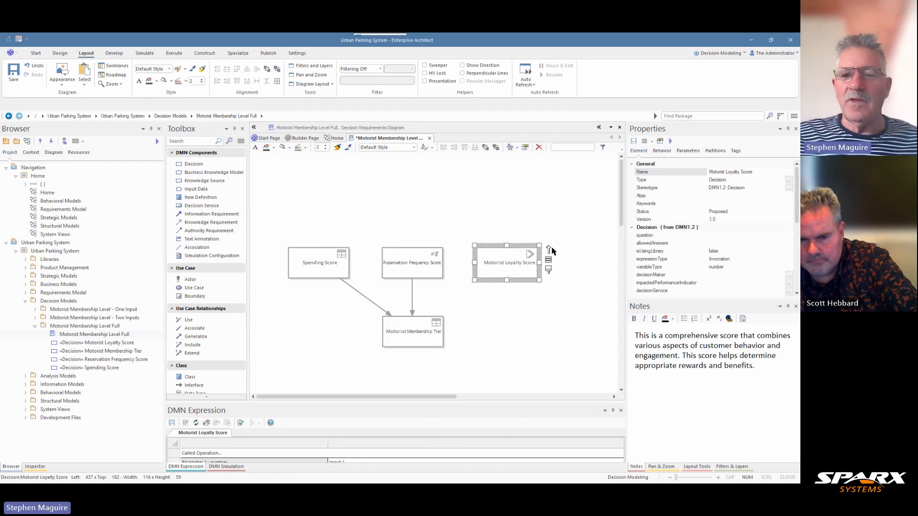
drag(548, 250, 426, 328)
click(458, 334)
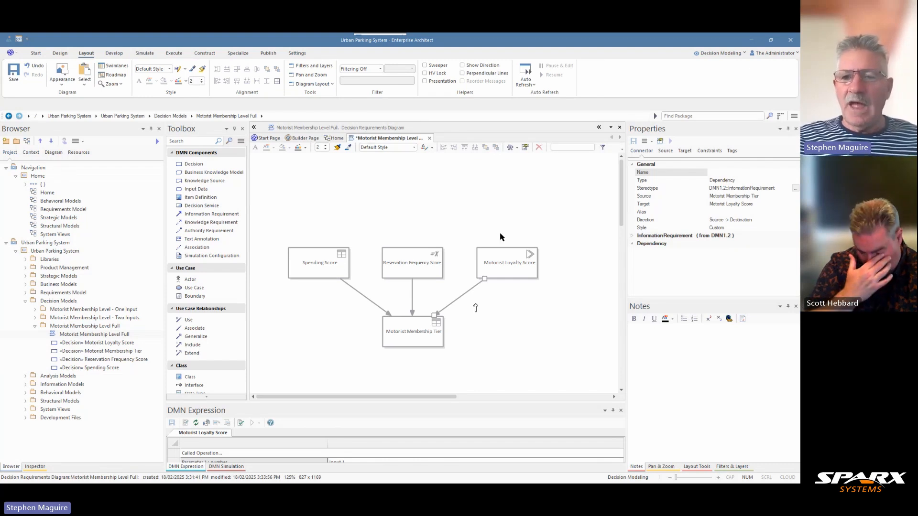
- Add a DecisionTable business knowledge model named Customer History Score to the right of Motorist Loyalty Score
drag(627, 282, 655, 282)
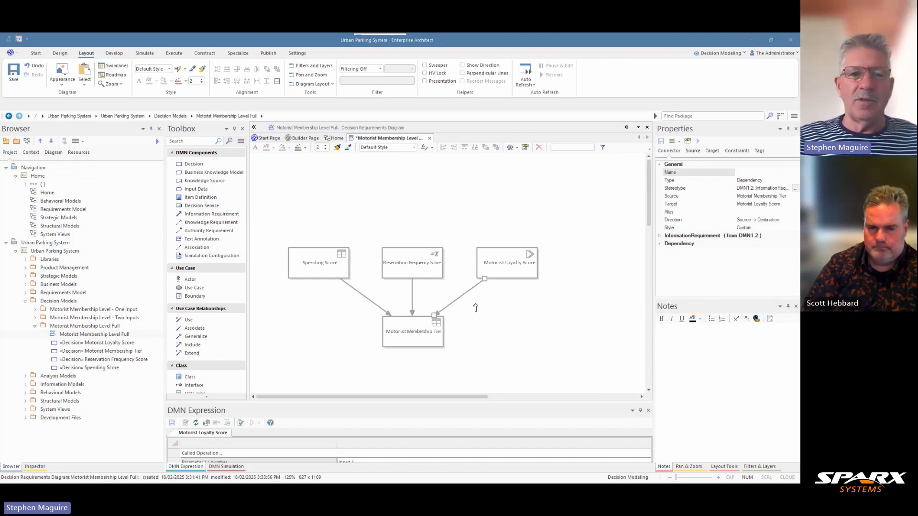
click(213, 172)
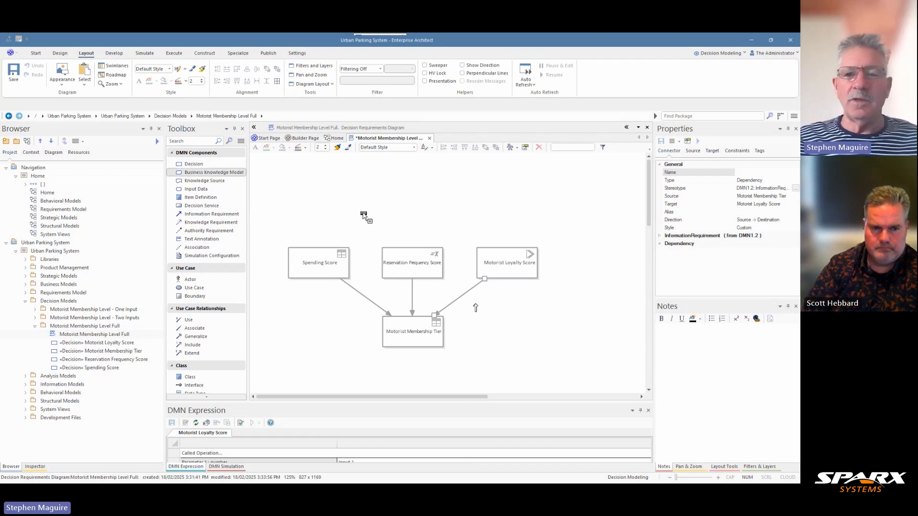
click(573, 259)
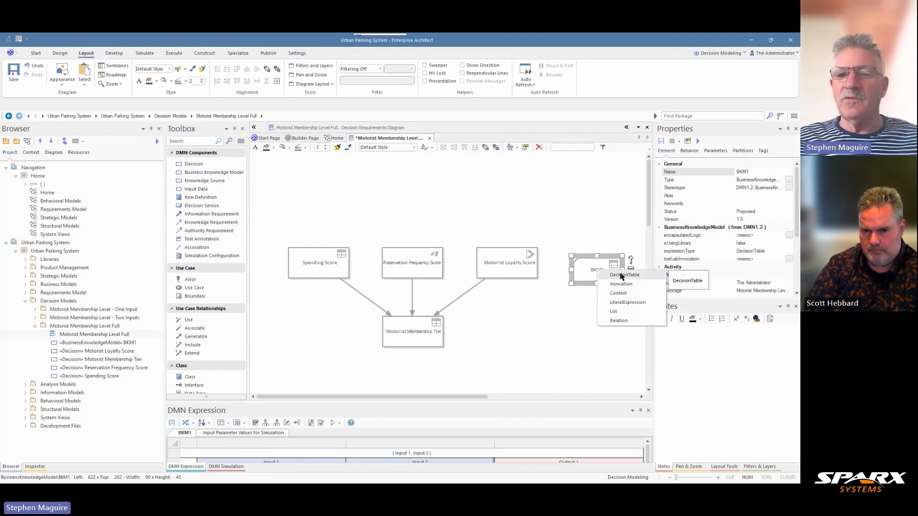
click(620, 276)
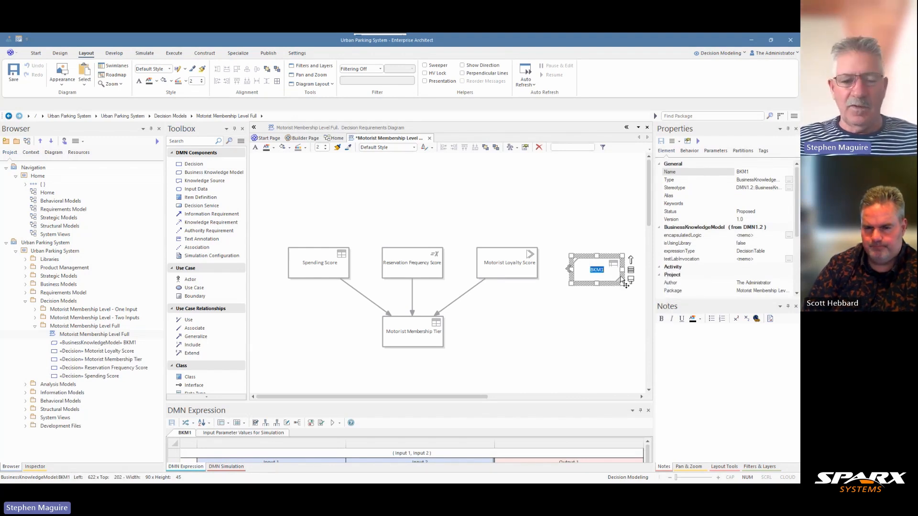
text(Customer History Score)
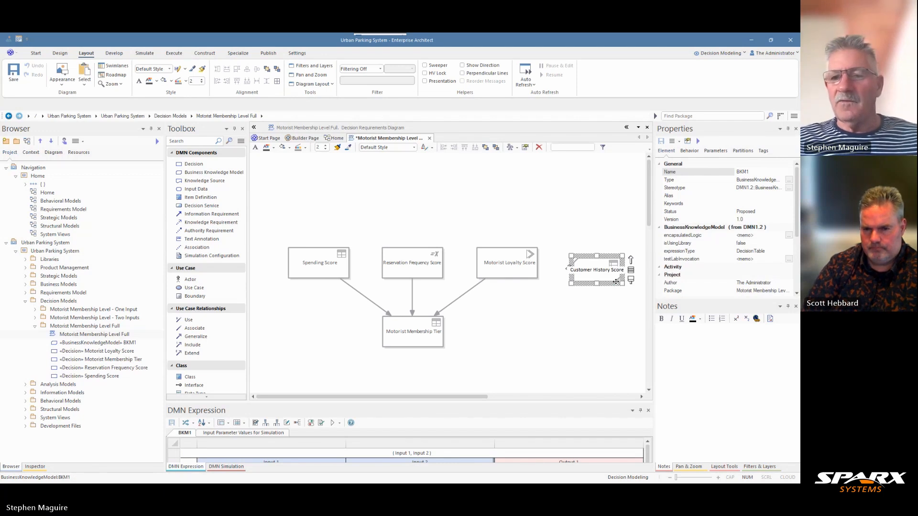
- Match the size of Customer History Score to Motorist Loyalty Score and align the tops of both elements
click(514, 260)
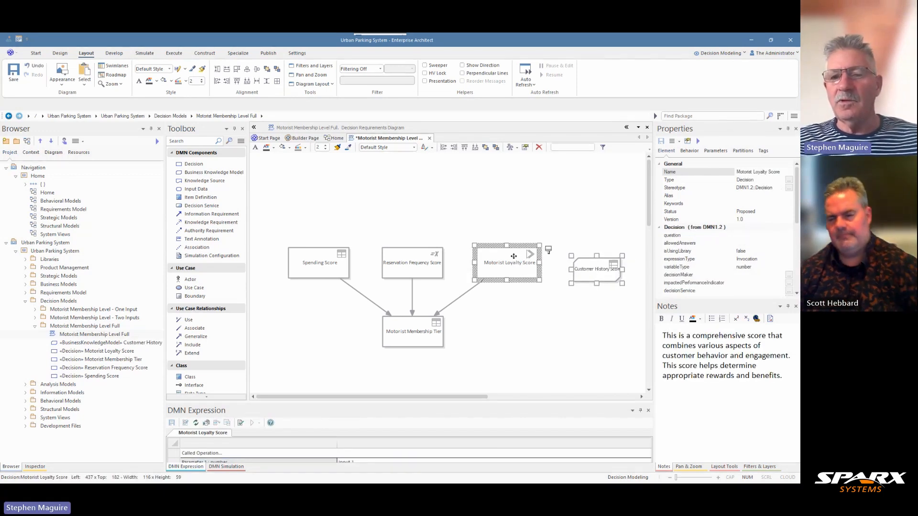
click(237, 82)
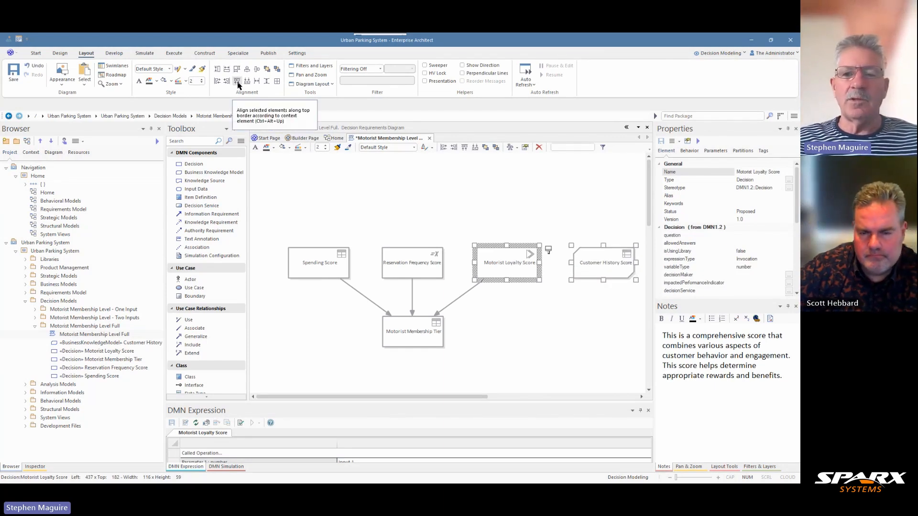
click(480, 217)
- Connect Customer History Score to Motorist Loyalty Score with a Knowledge Requirement to relationship
click(624, 253)
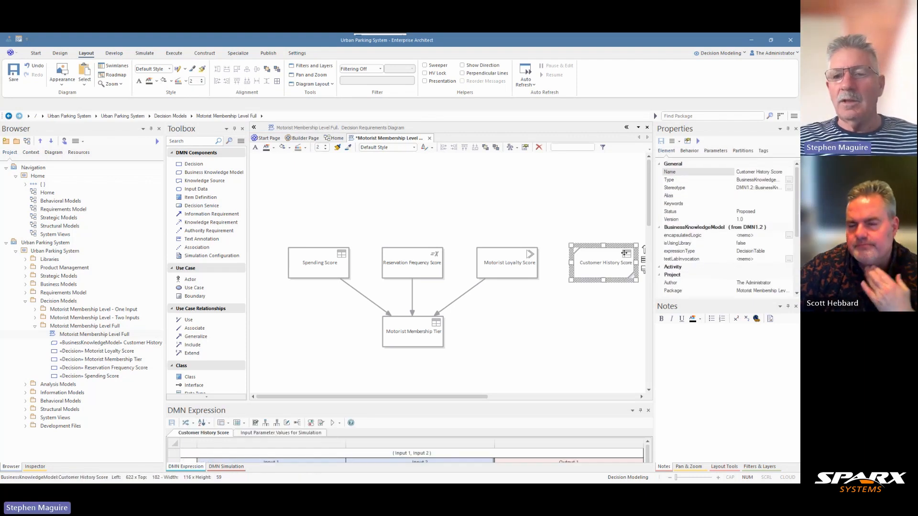
drag(653, 277, 690, 276)
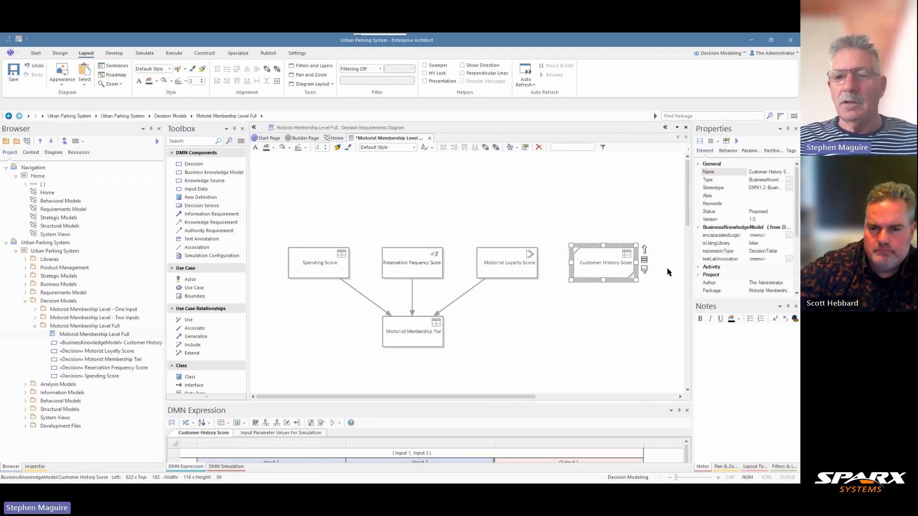
drag(644, 251, 521, 266)
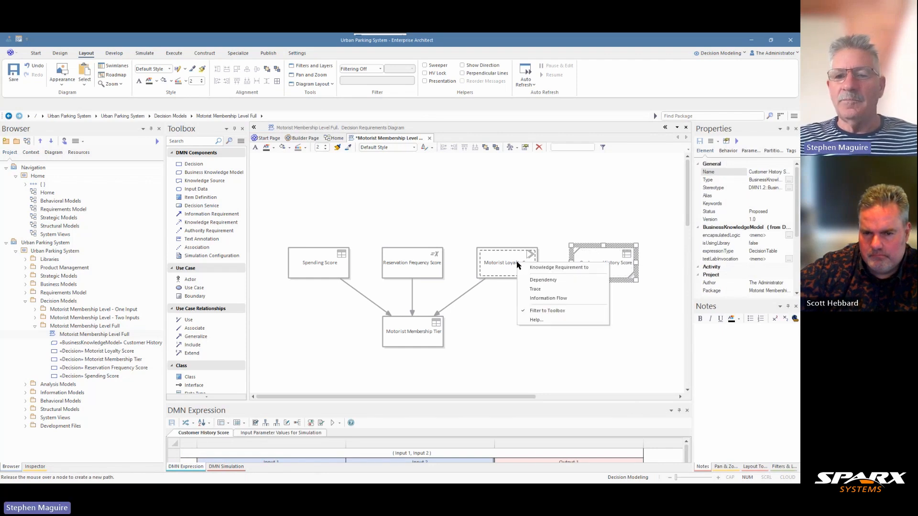
click(540, 268)
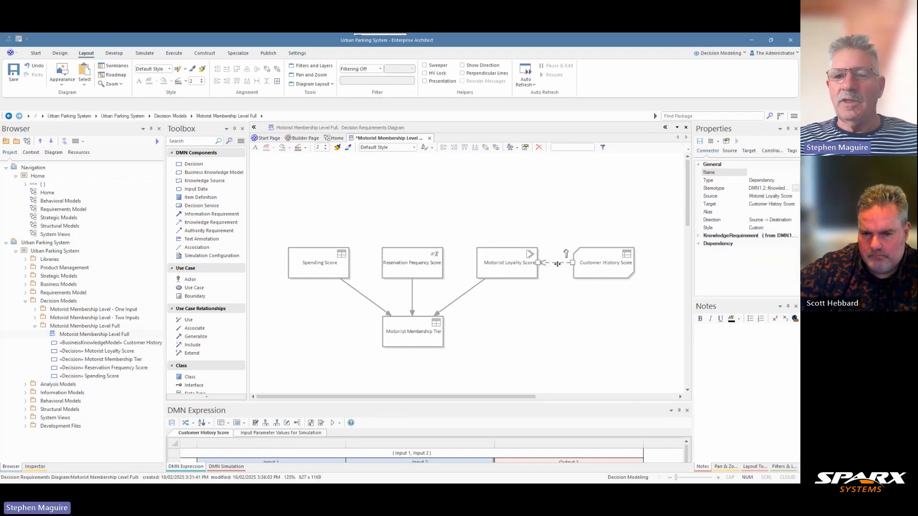
click(601, 267)
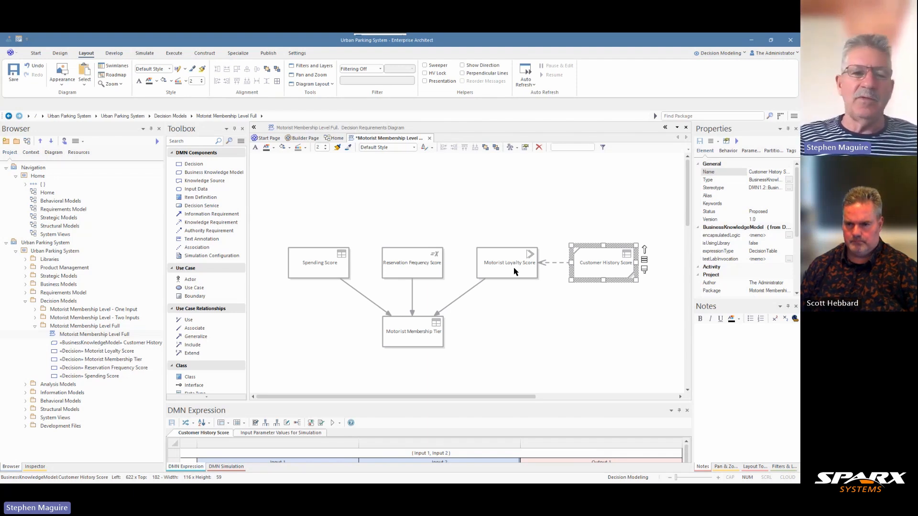
- Place the DMN Decision Model Legend from the Legends library on the diagram, well below Customer History Score
click(26, 260)
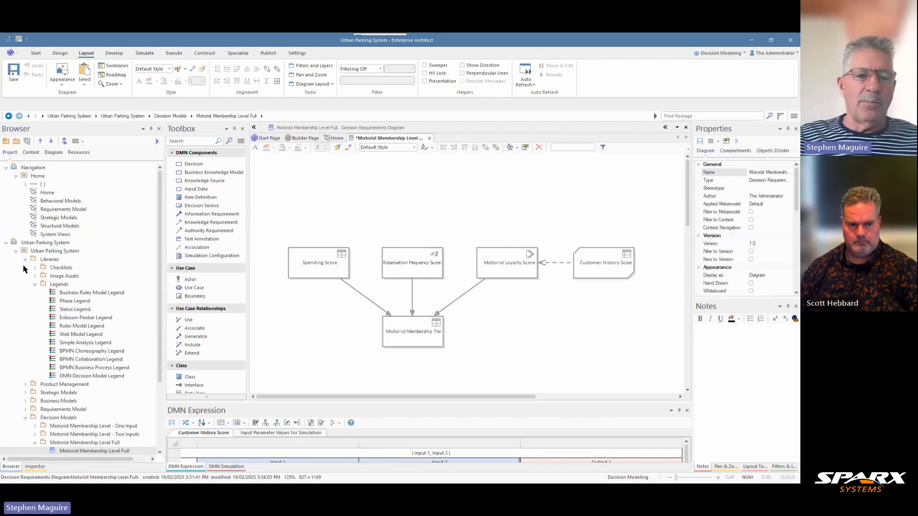
click(77, 377)
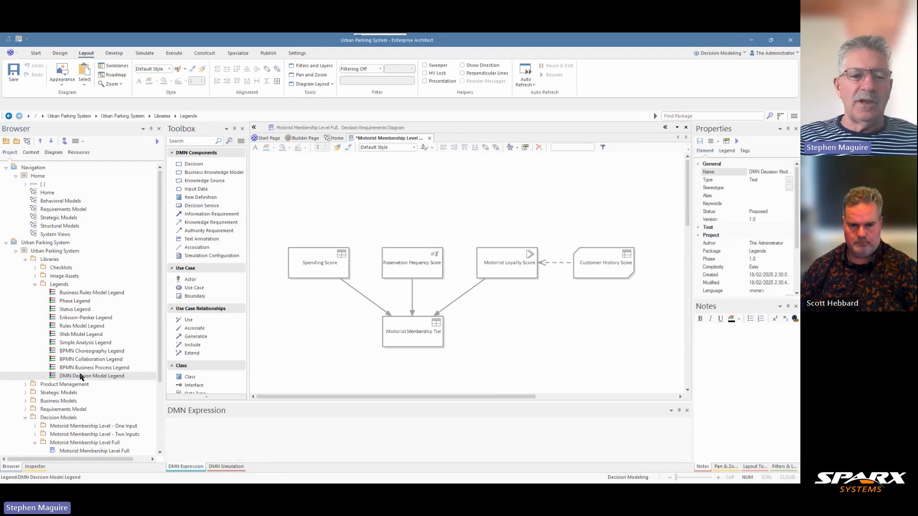
mouse_move(80, 380)
mouse_down()
mouse_move(584, 348)
mouse_move(651, 360)
mouse_move(615, 348)
mouse_up()
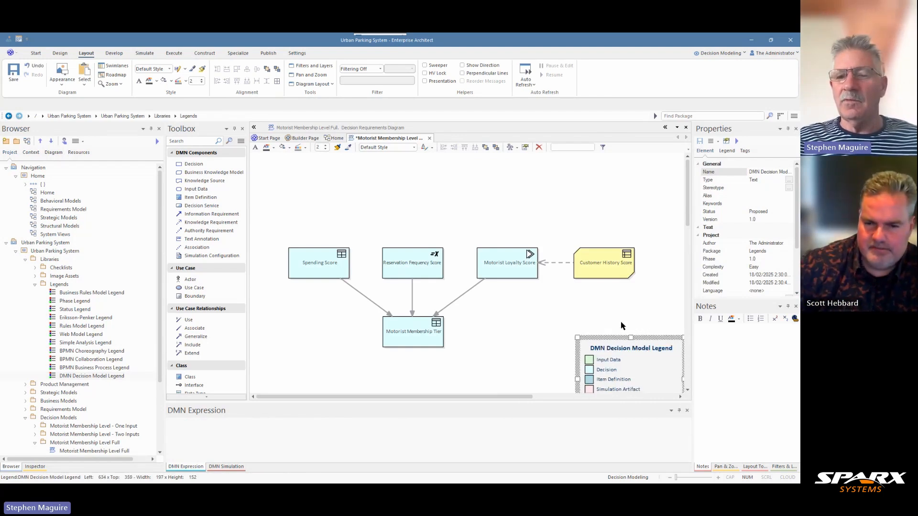
scroll(644, 313, down, 2)
scroll(644, 313, up, 2)
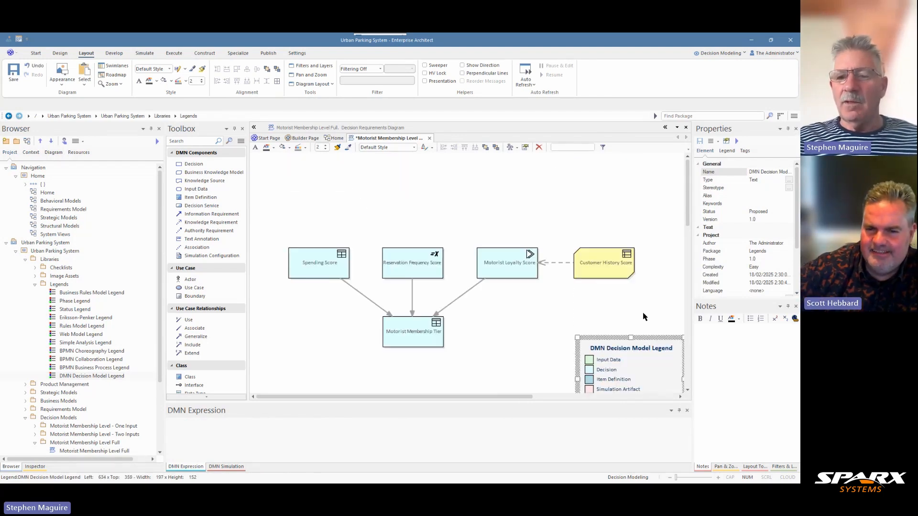
drag(621, 341, 612, 305)
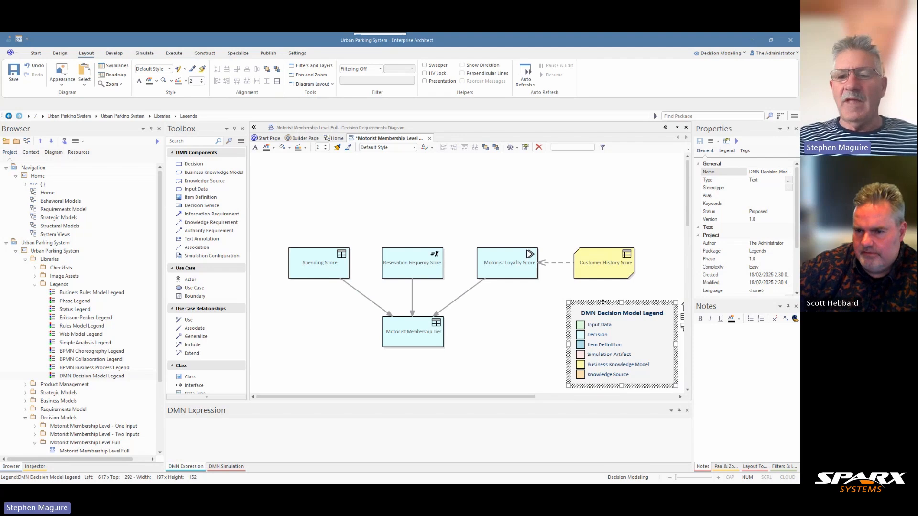
drag(609, 309, 608, 375)
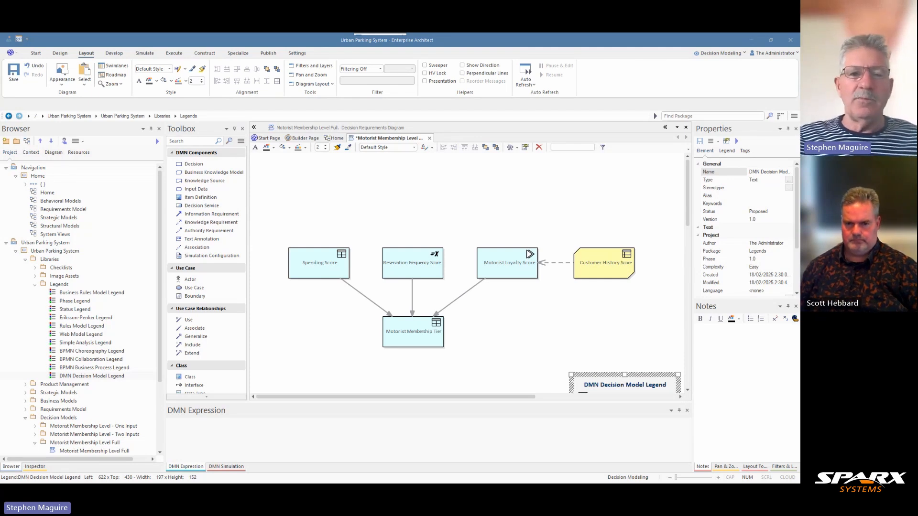
- Add a knowledge source named Customer Relationship Management System Data below Motorist Loyalty Score
click(210, 182)
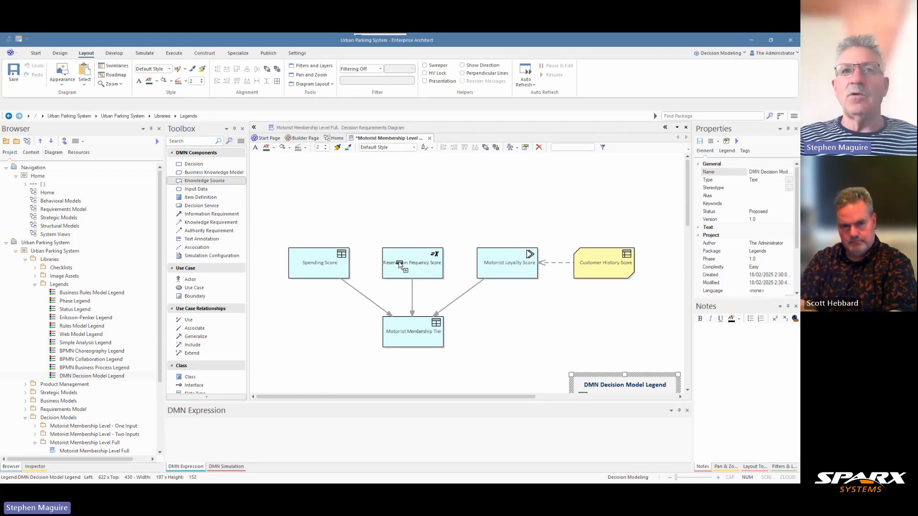
click(503, 325)
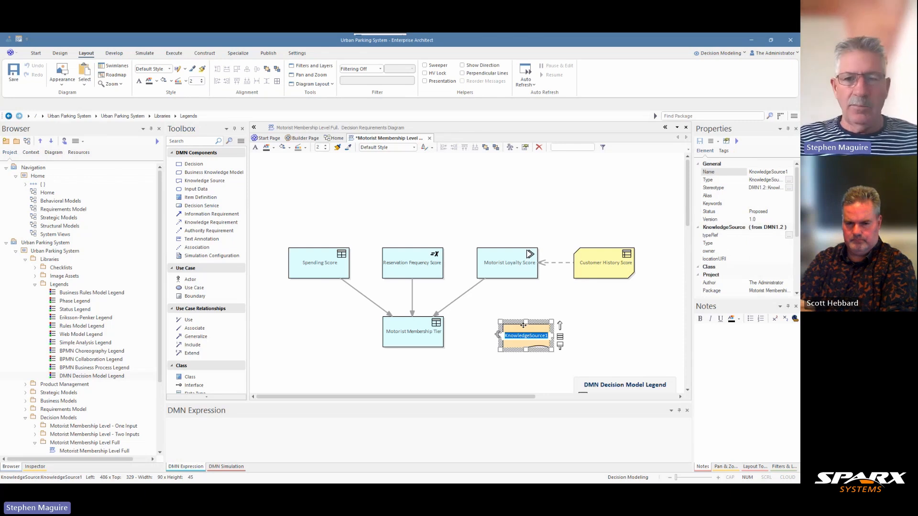
text(Customer Relationship Management System Data)
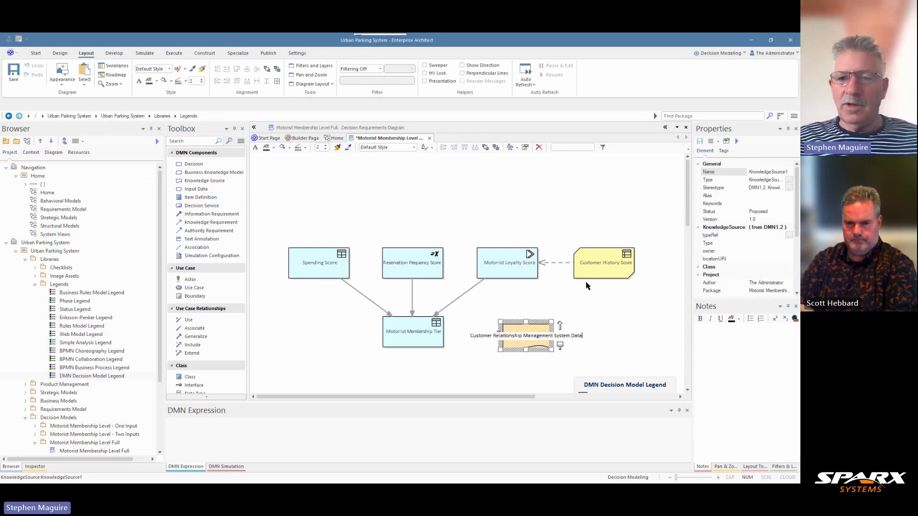
- Match the size of Customer Relationship Management System Data to Motorist Loyalty Score and align their left edges
click(524, 272)
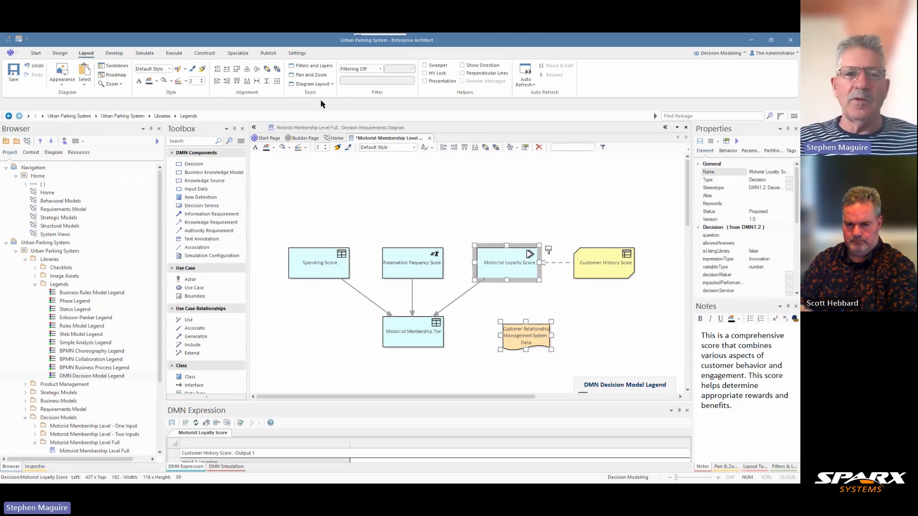
click(237, 70)
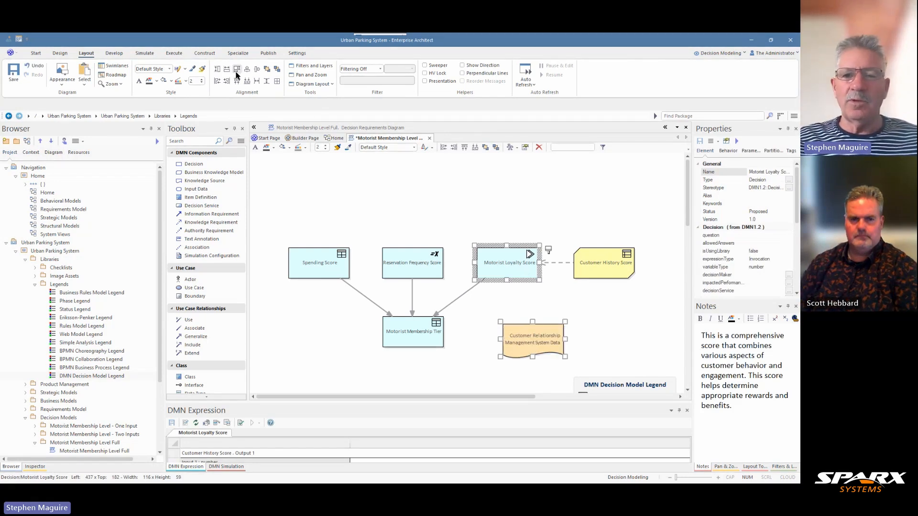
click(217, 81)
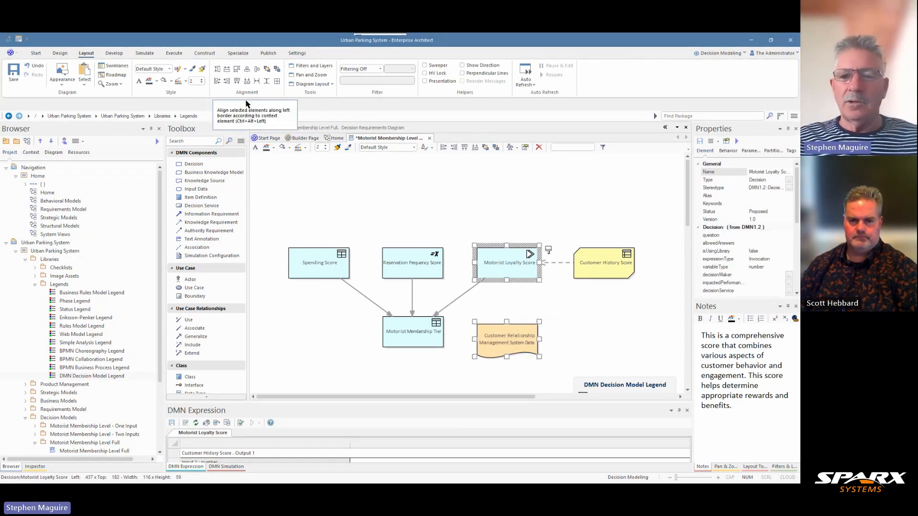
click(533, 314)
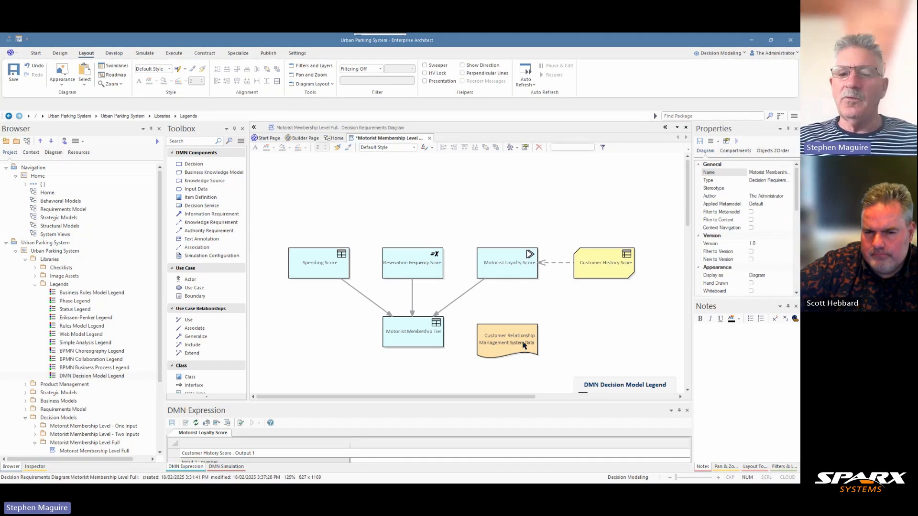
- Connect Customer Relationship Management System Data to Motorist Loyalty Score with an Authority Requirement to relationship
click(518, 336)
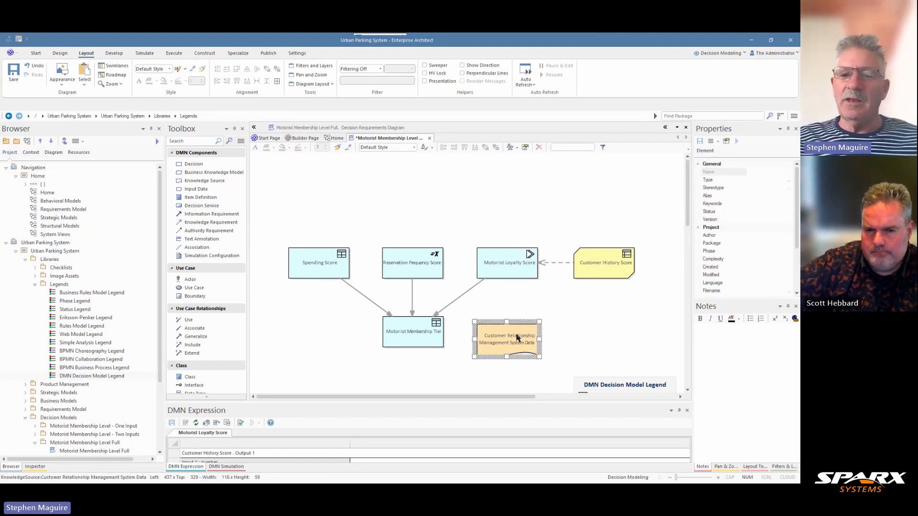
drag(549, 325, 505, 264)
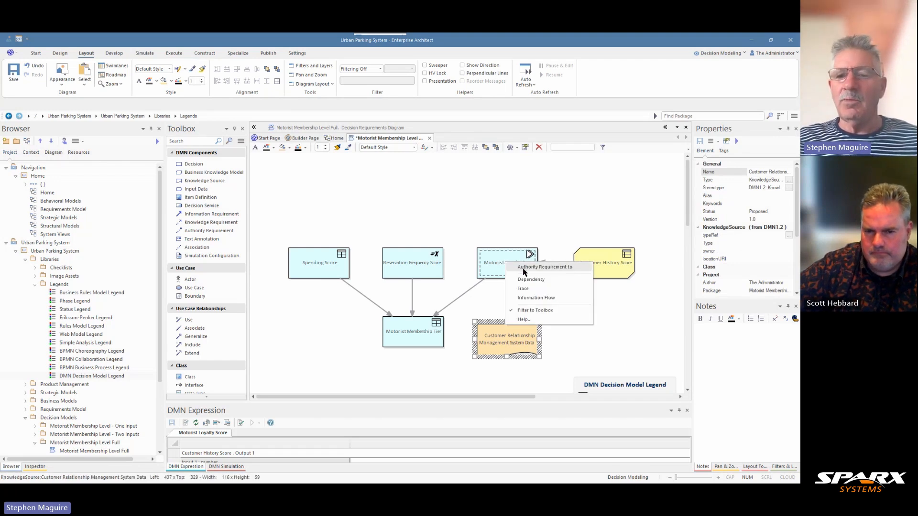
click(523, 268)
click(552, 306)
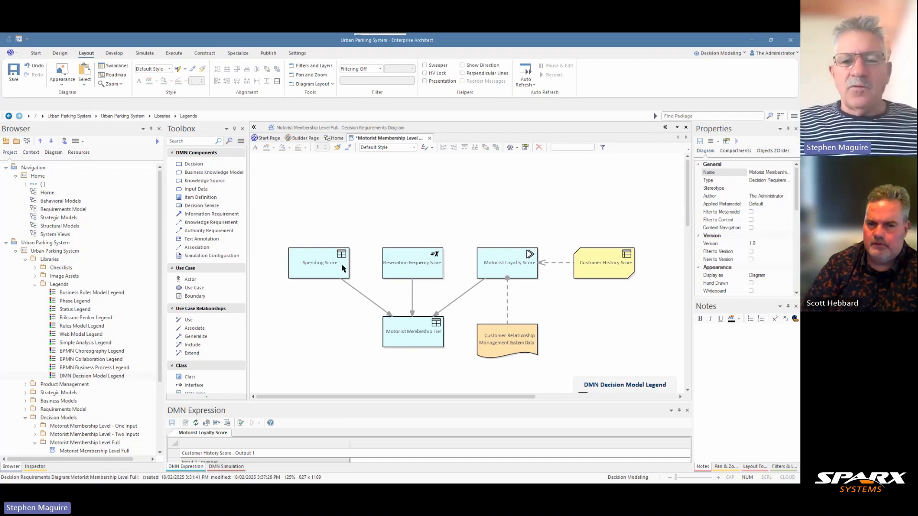
- Add an Input Data element named Customer Total Reservations above Spending Score
click(415, 337)
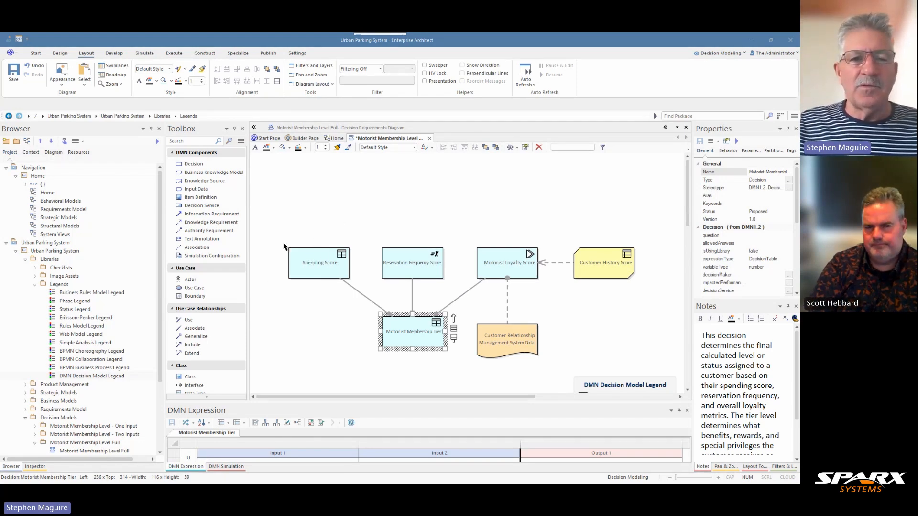
click(208, 199)
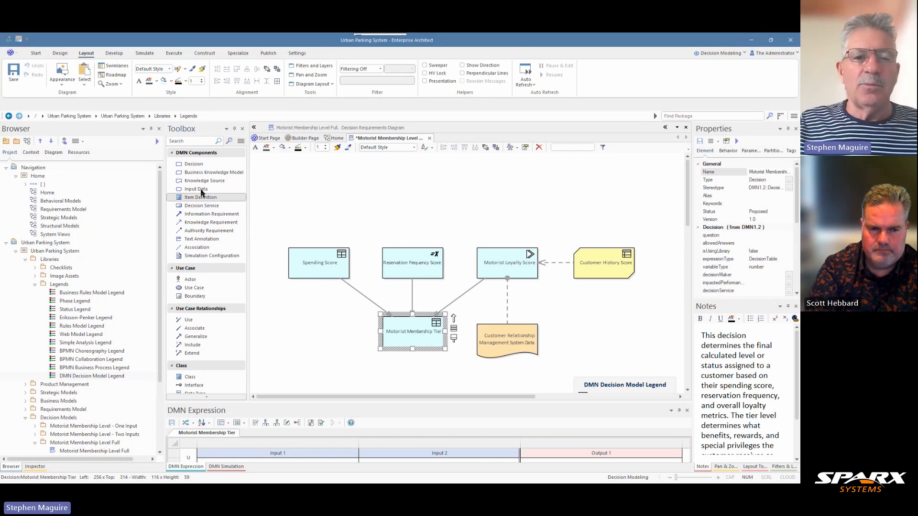
click(203, 190)
click(307, 207)
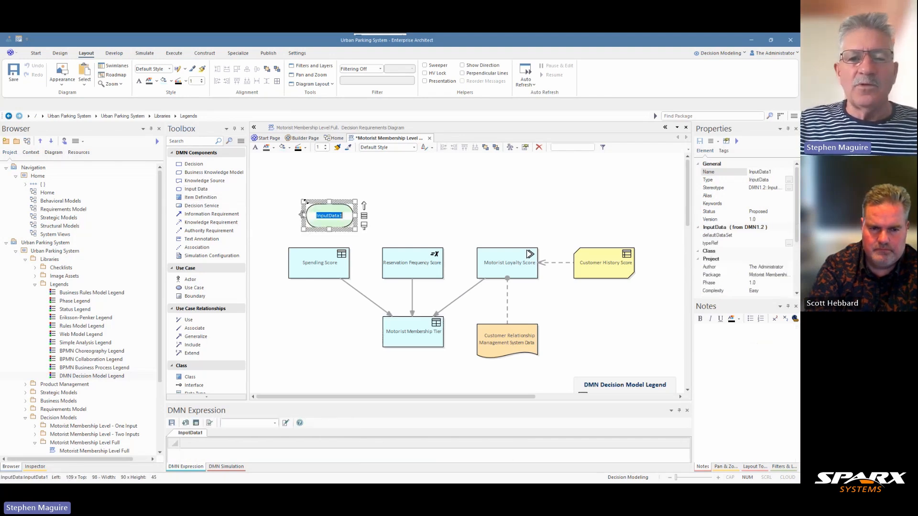
text(Customer Total Reservations)
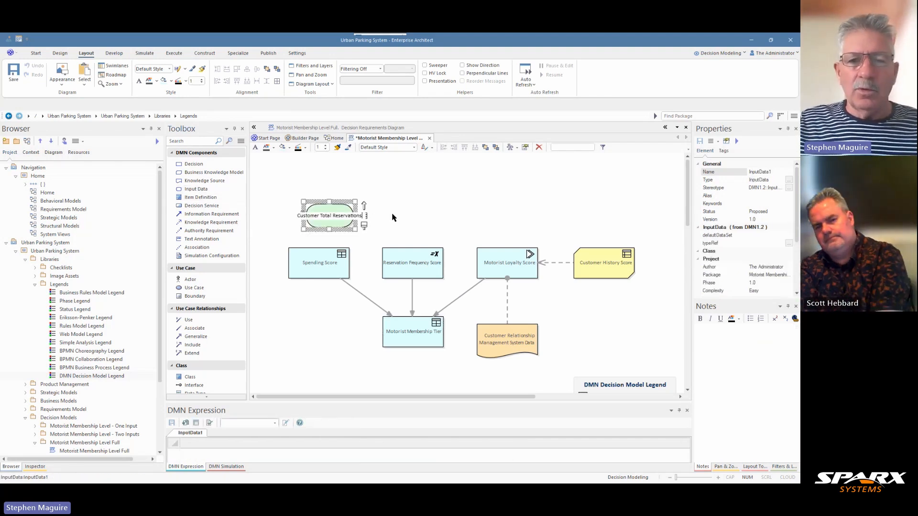
click(377, 225)
- Connect Customer Total Reservations to Spending Score with an Information Requirement to relationship and vertically align the centers of both elements
drag(338, 218, 343, 264)
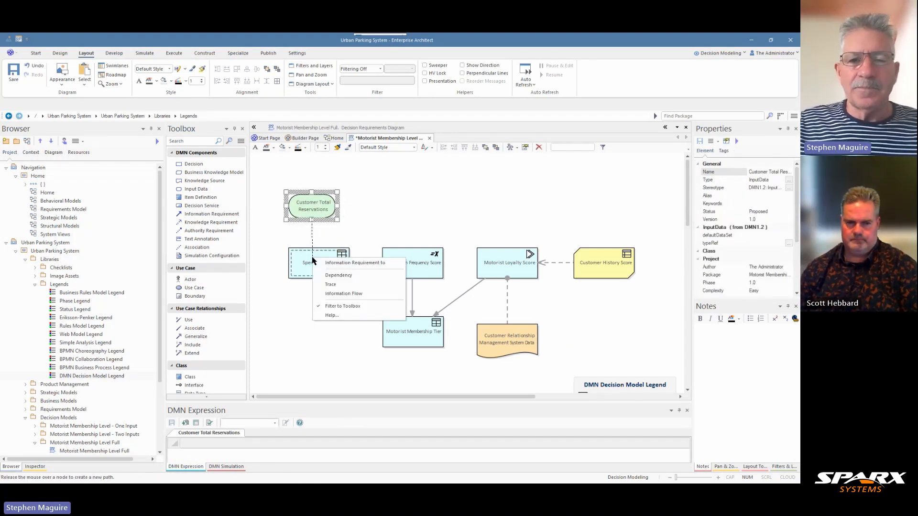
click(343, 264)
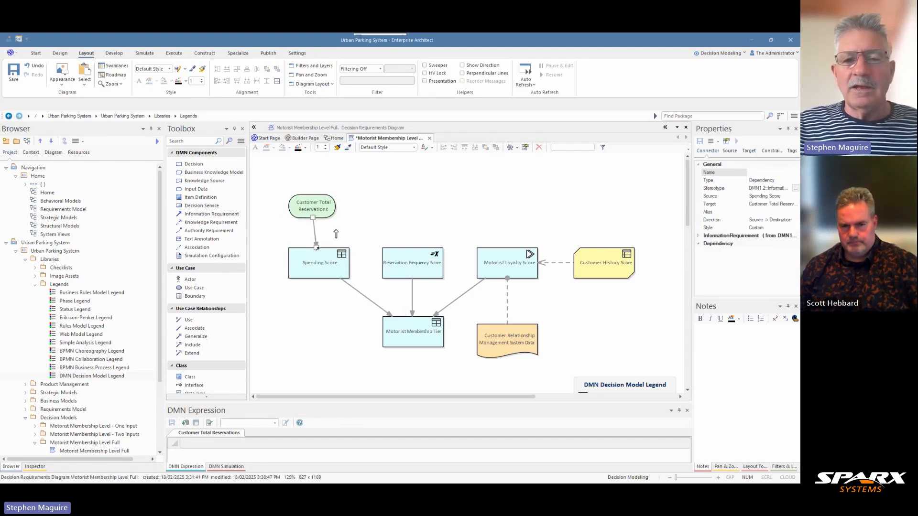
click(320, 206)
click(248, 70)
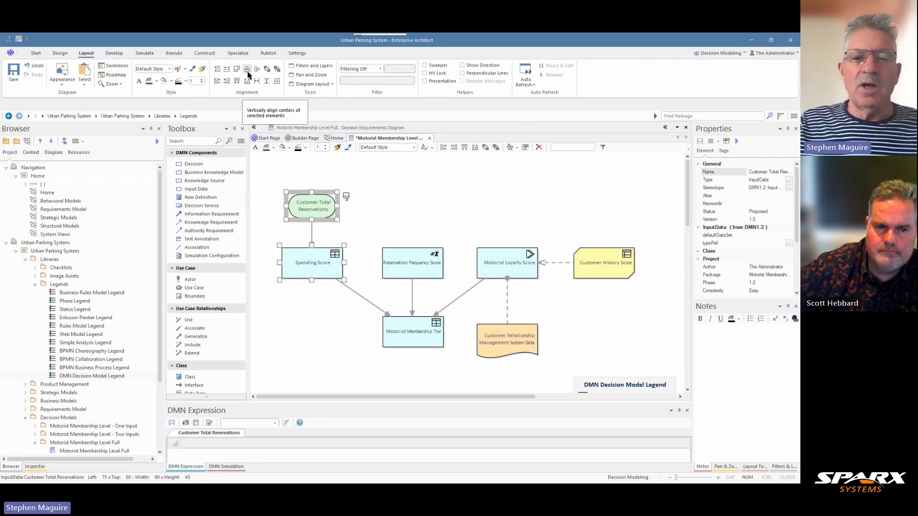
- Shift all diagram elements down together to make room above Customer Total Reservations
key(ctrl+a)
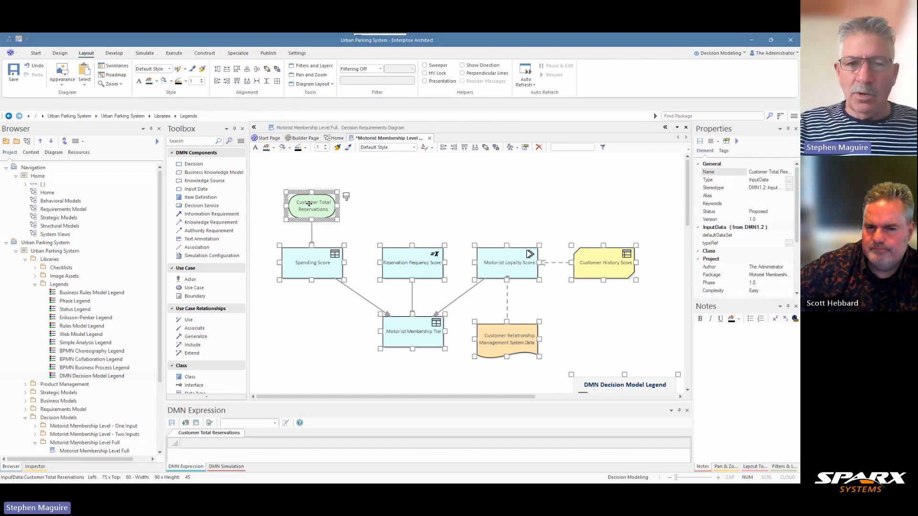
key(Down)
key(Down)
key(Down)
key(Down)
key(Down)
key(Down)
key(Down)
key(Down)
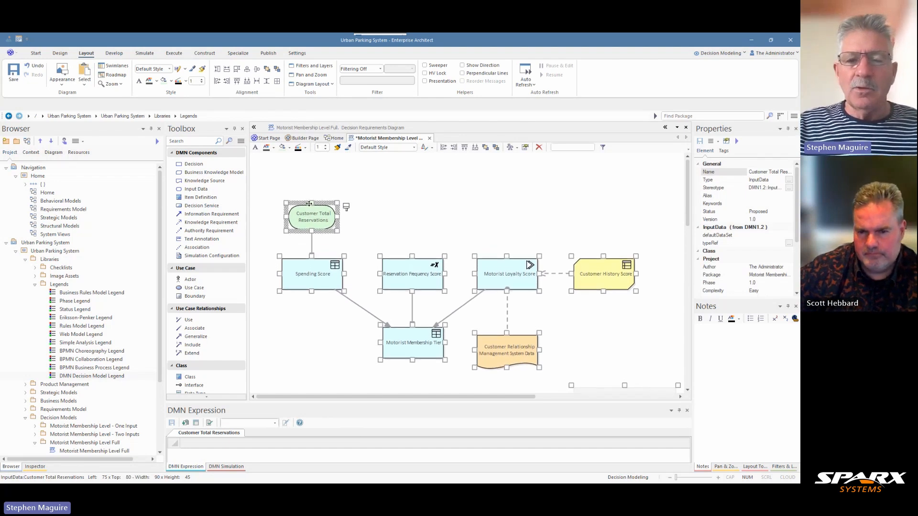
key(Down)
key(Down)
key(Down)
key(Down)
key(Down)
key(Down)
key(Down)
key(Down)
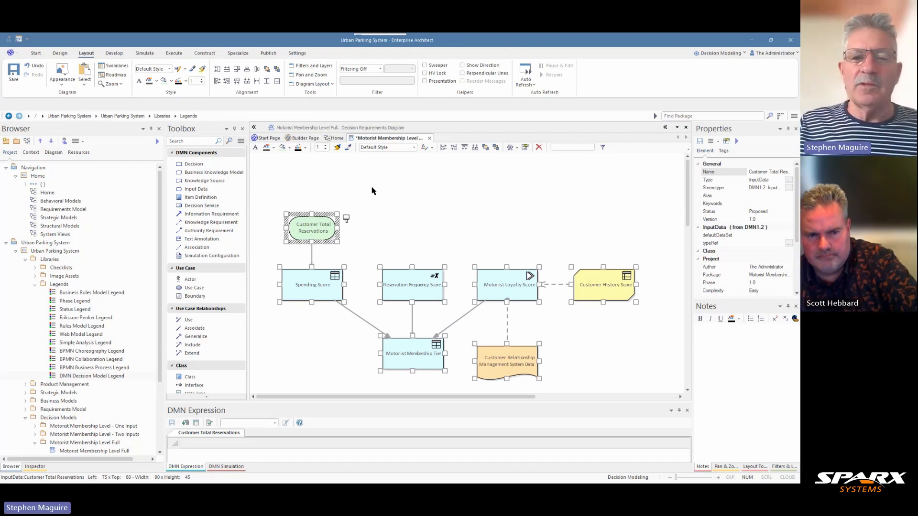
click(392, 197)
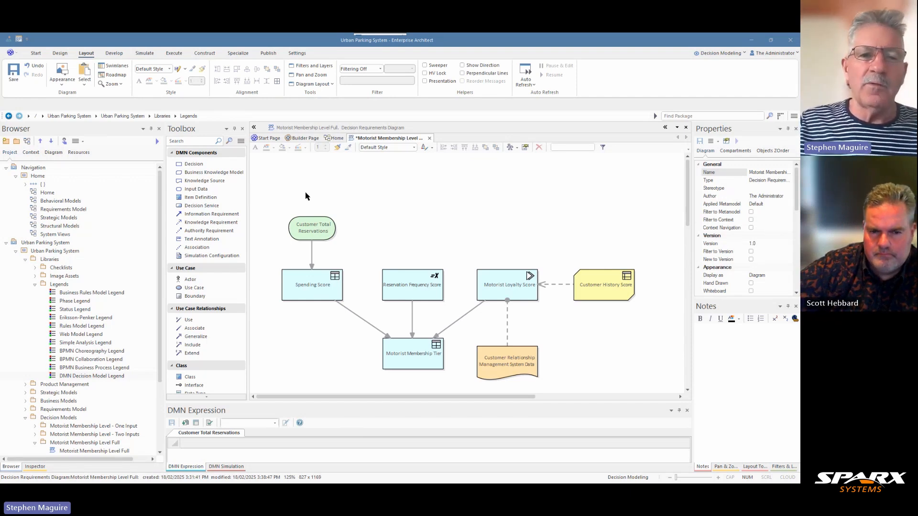
- Add an Item Definition named Customer Reservation Total Data above Customer Total Reservations
click(225, 199)
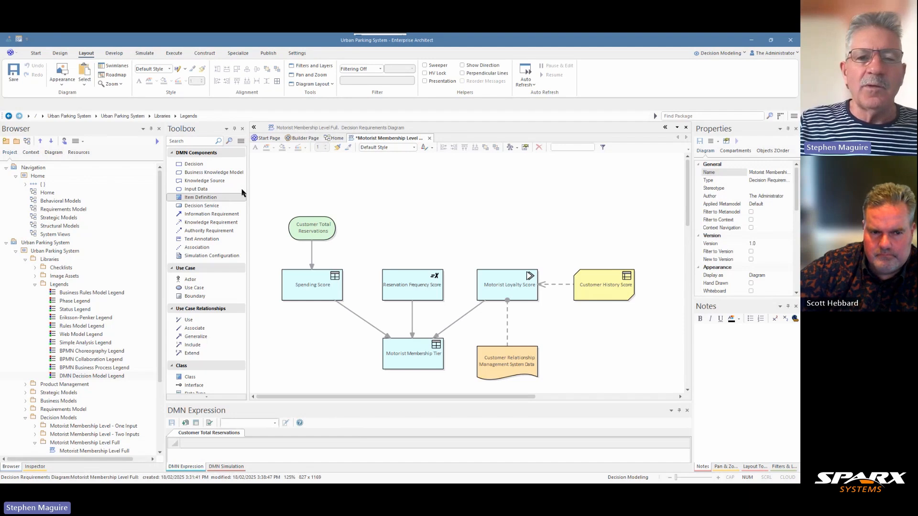
click(287, 176)
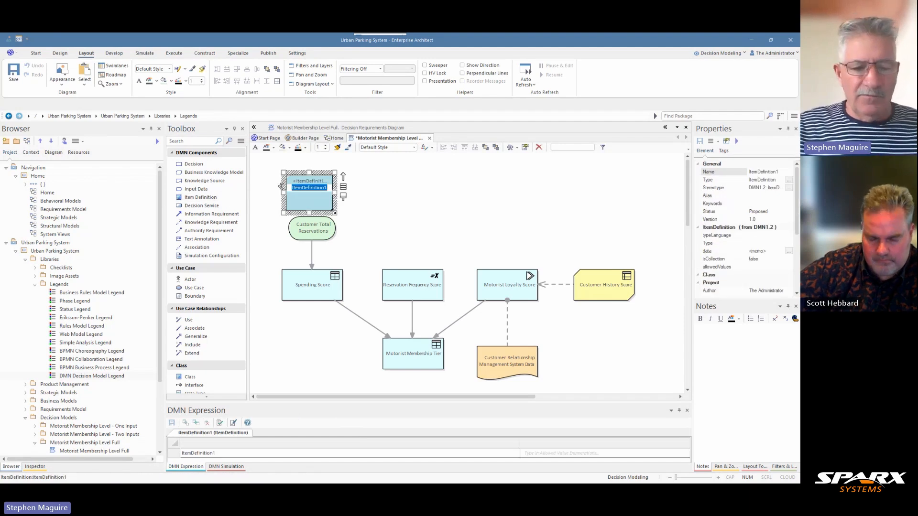
text(Customer Reservation Total Data)
- Resize the Customer Reservation Total Data item definition to 111 wide by 46 high and center it above Customer Total Reservations
drag(333, 211, 341, 195)
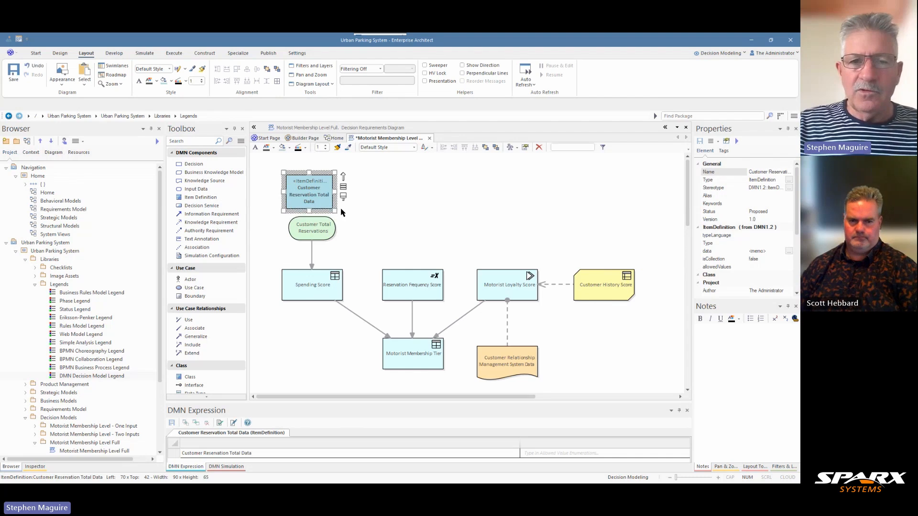
key(alt+z)
key(ctrl+Right)
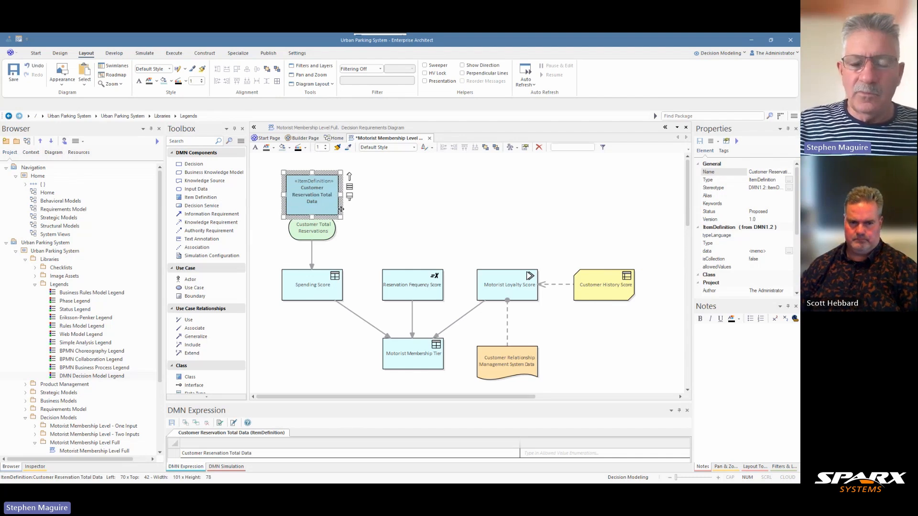
key(ctrl+Right)
key(ctrl+Right)
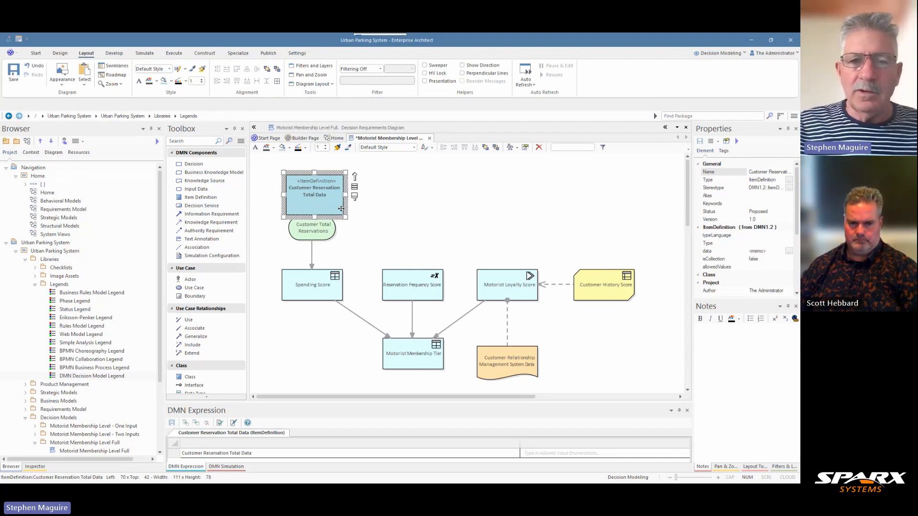
drag(314, 217, 315, 185)
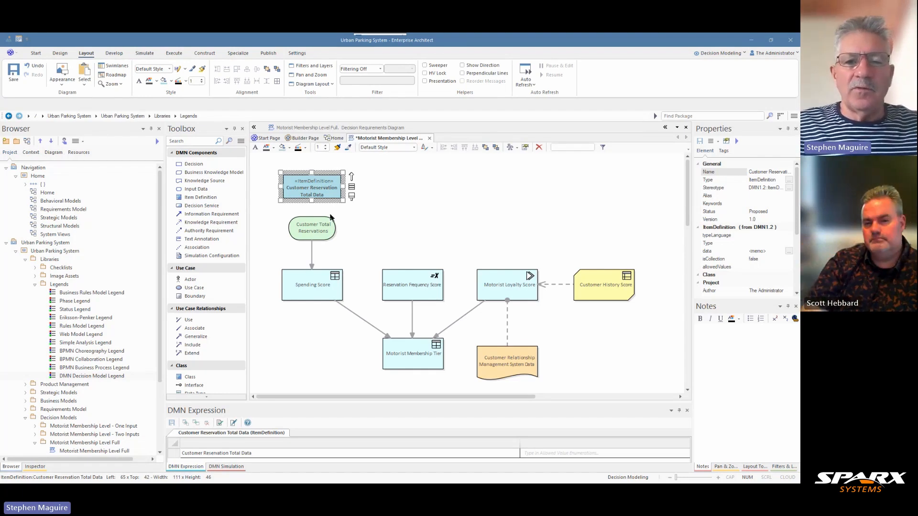
- Assign the Customer Reservation Total Data item definition from the Motorist Membership Level Full package as the type of Customer Total Reservations
click(317, 231)
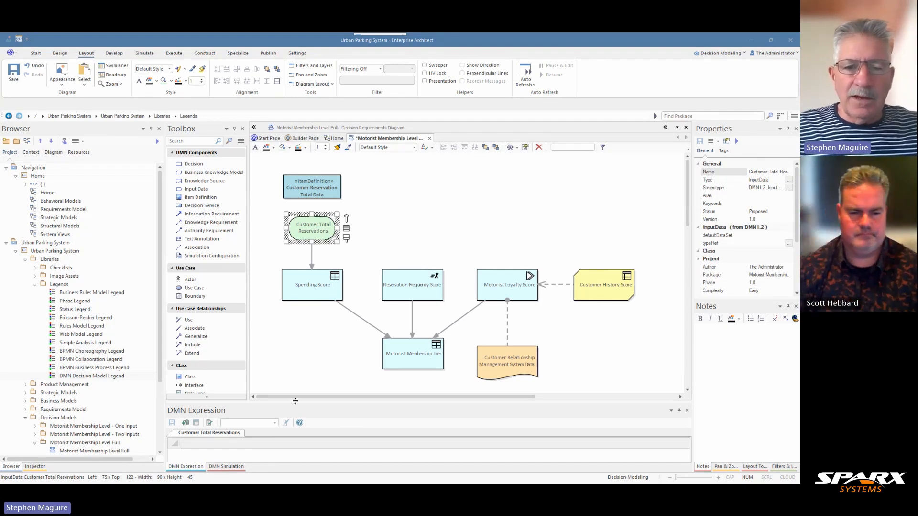
drag(295, 402, 286, 366)
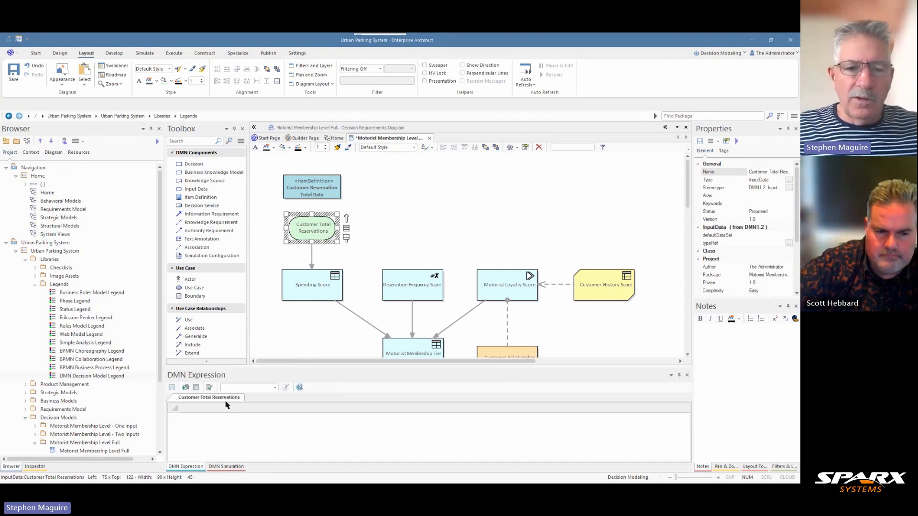
click(185, 387)
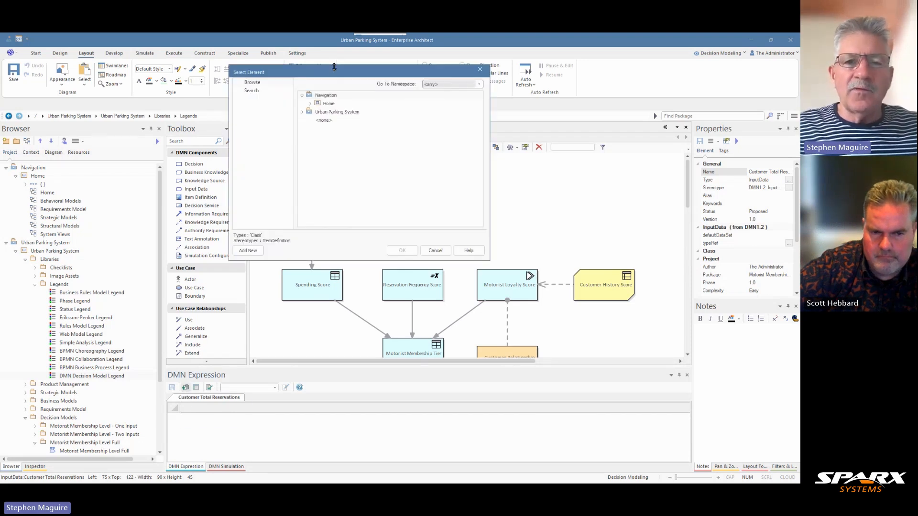
click(302, 112)
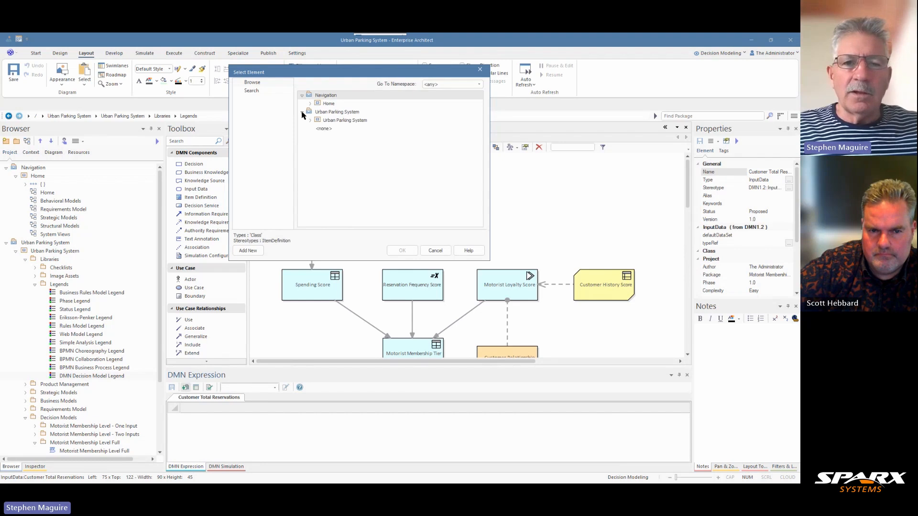
click(310, 121)
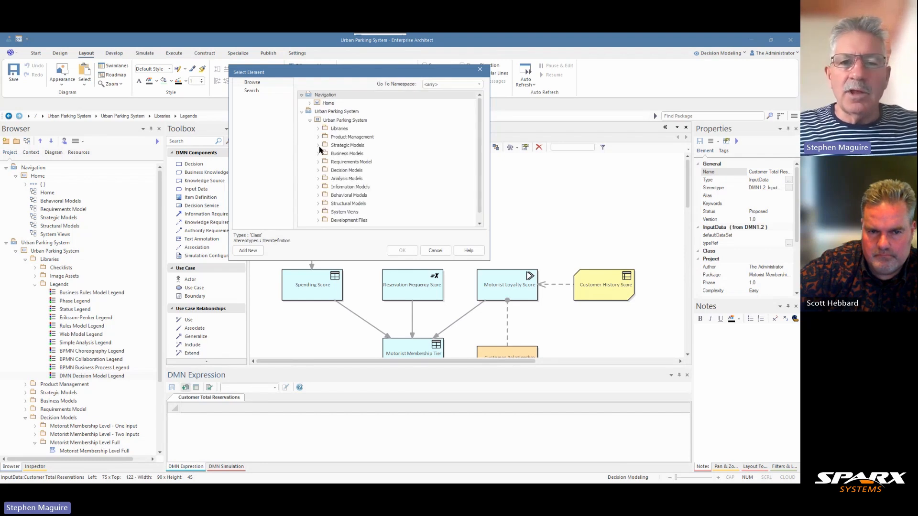
click(317, 170)
click(326, 195)
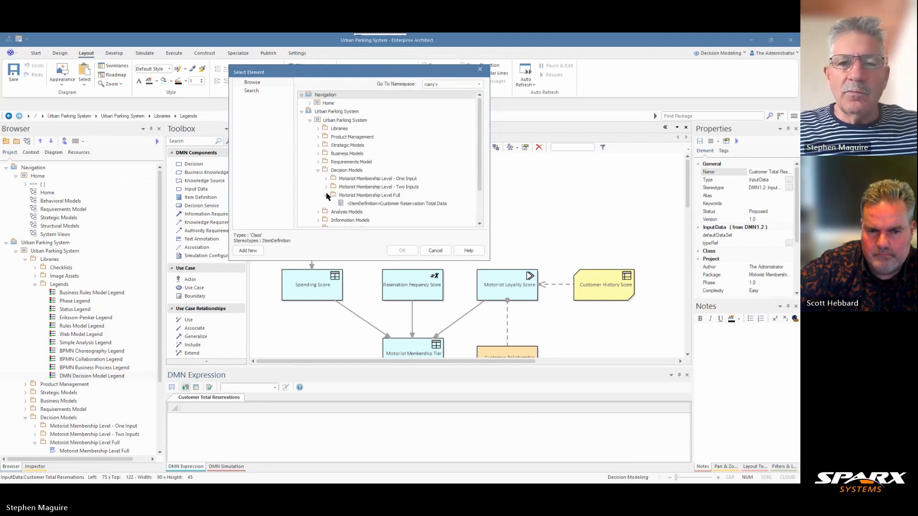
click(375, 204)
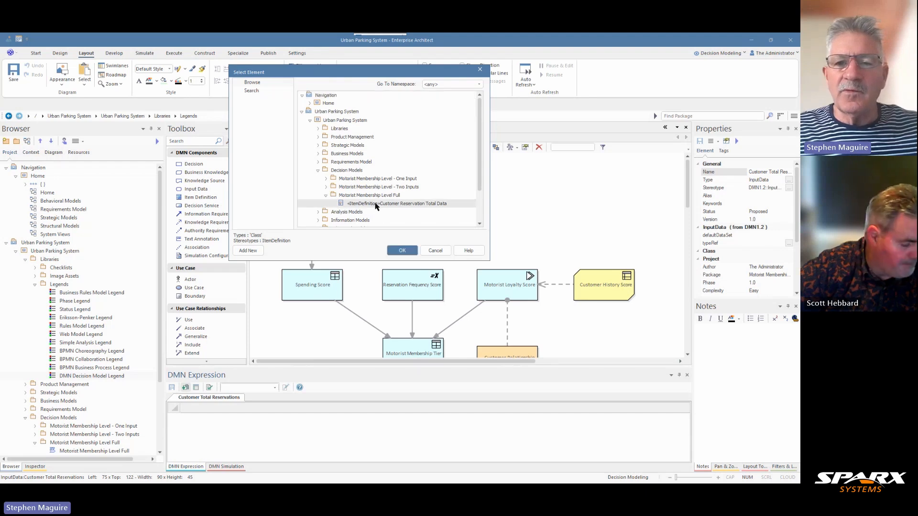
click(403, 251)
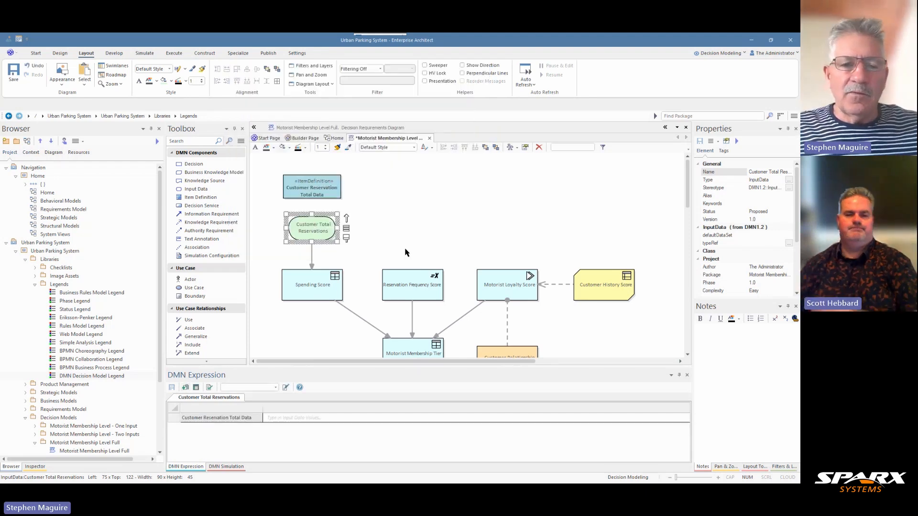
- Move the Customer Total Reservations input data slightly down and check the item definition shown in its DMN expression
click(274, 417)
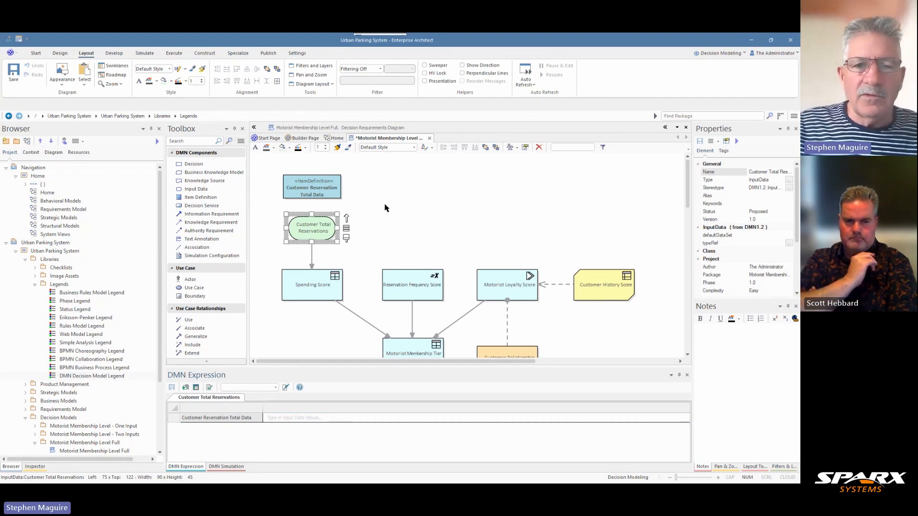
click(368, 212)
click(322, 233)
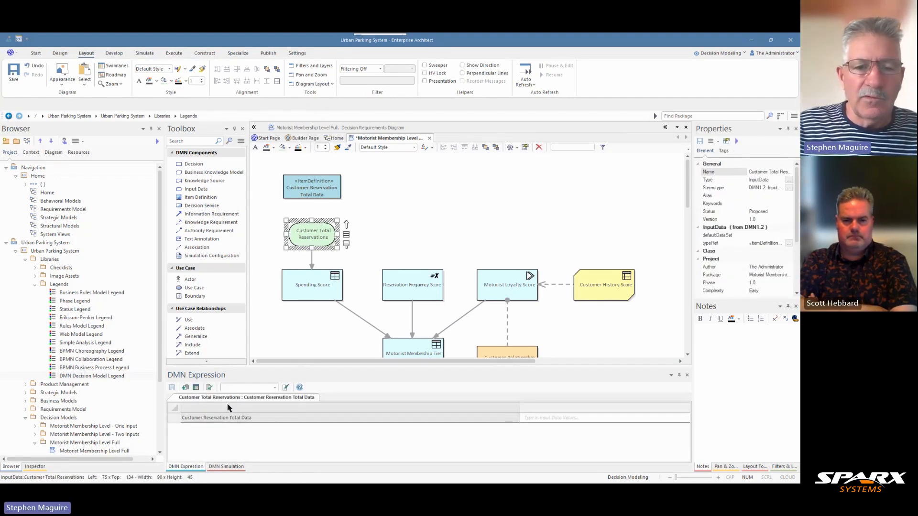
click(275, 387)
click(275, 388)
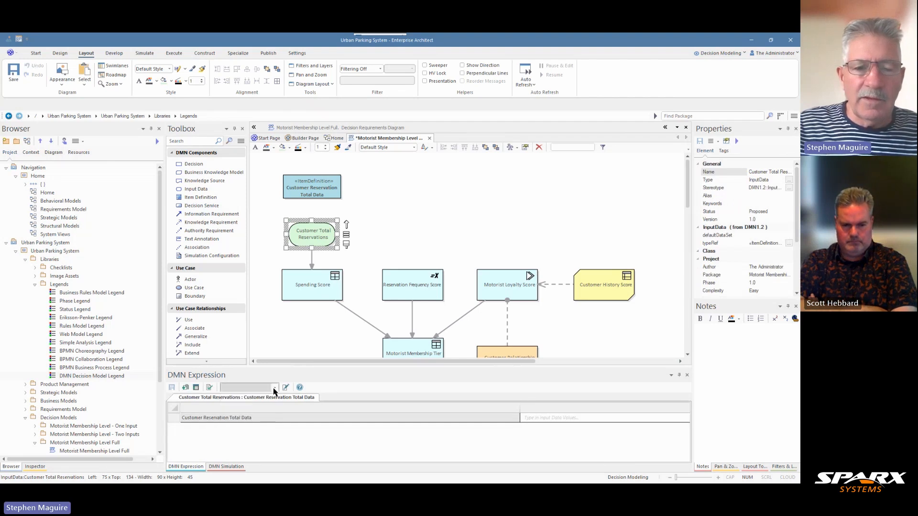
click(269, 417)
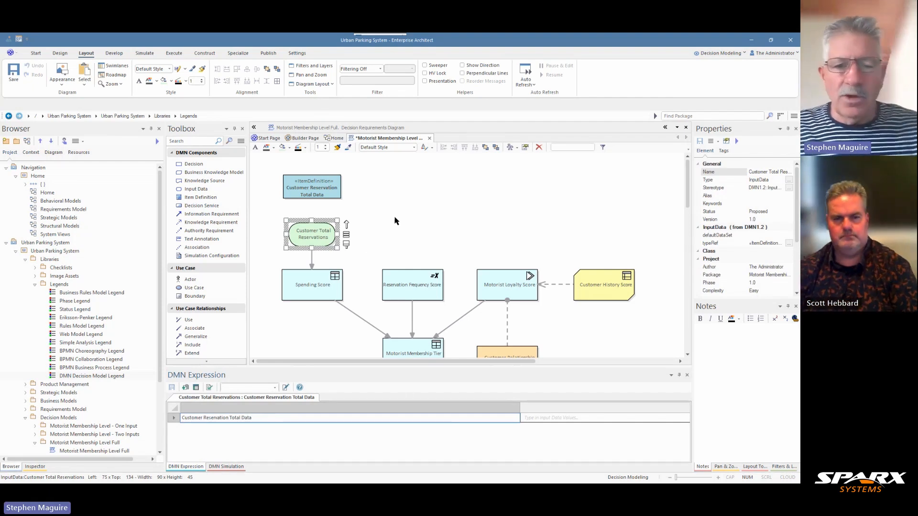
- Set the type of the Customer Reservation Total Data item definition to number, check it on Customer Total Reservations, and save the diagram
click(325, 188)
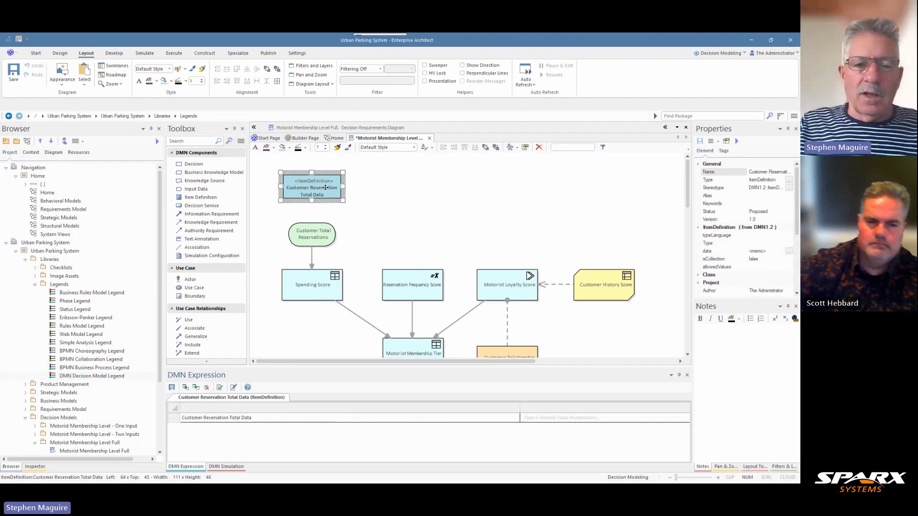
right_click(253, 419)
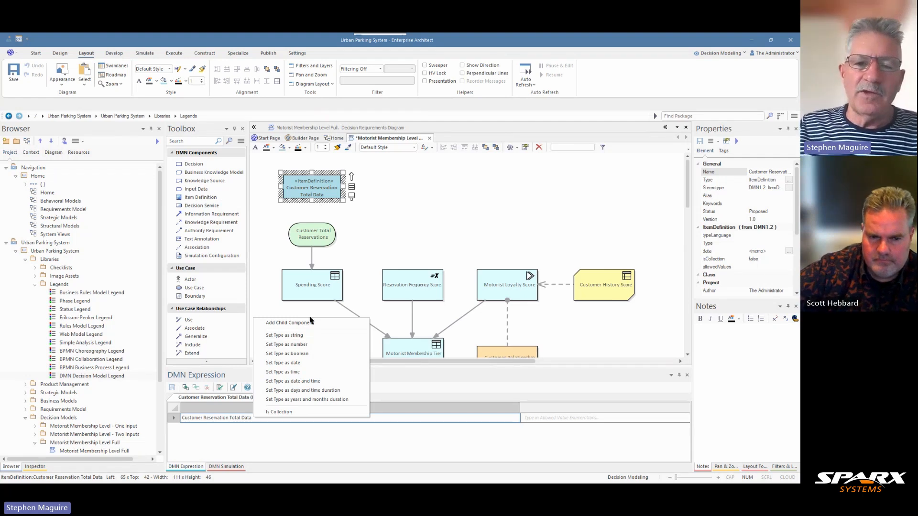
click(305, 345)
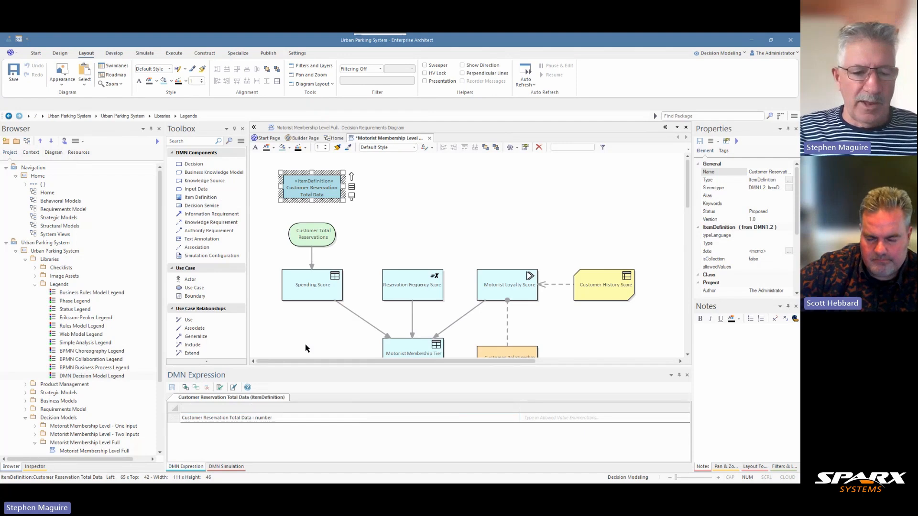
click(314, 239)
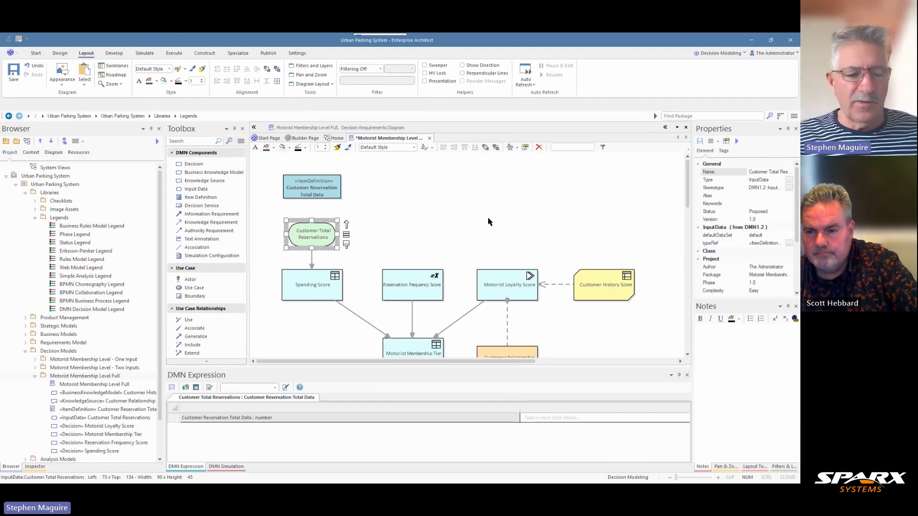
key(ctrl+s)
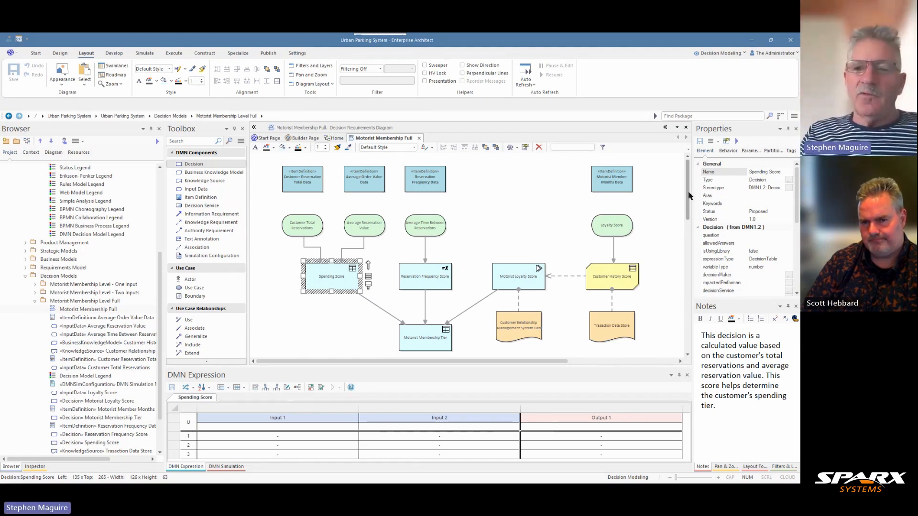
- Move the Decision Model Legend up between the Reservation Frequency Data and Motorist Member Months Data item definitions
drag(690, 196, 693, 230)
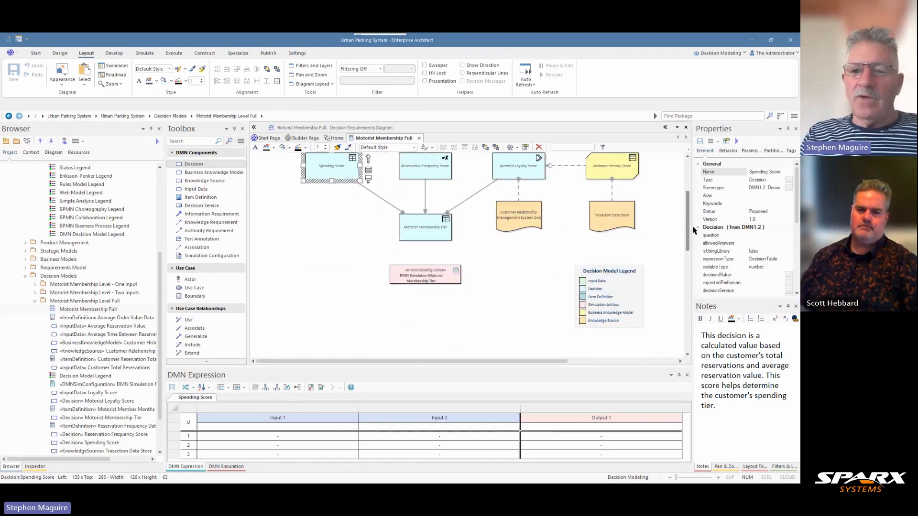
drag(628, 289, 554, 272)
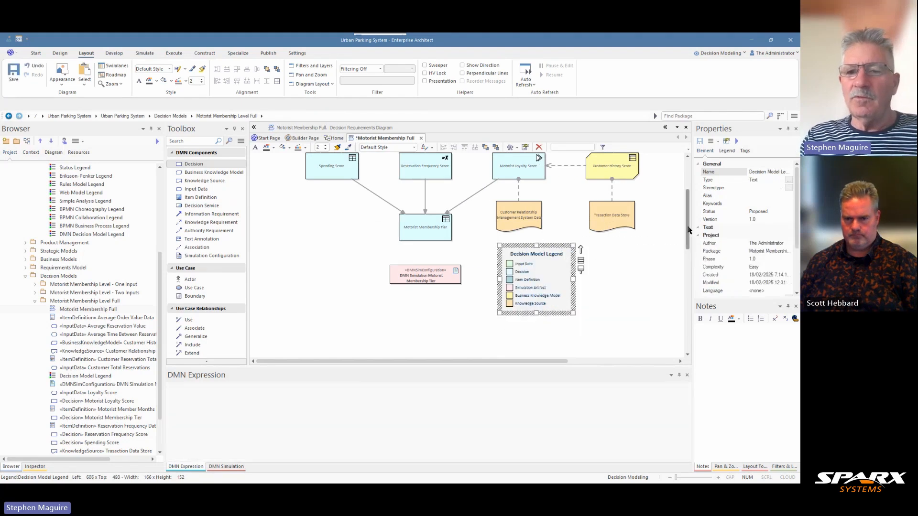
scroll(689, 230, up, 3)
drag(533, 337, 516, 176)
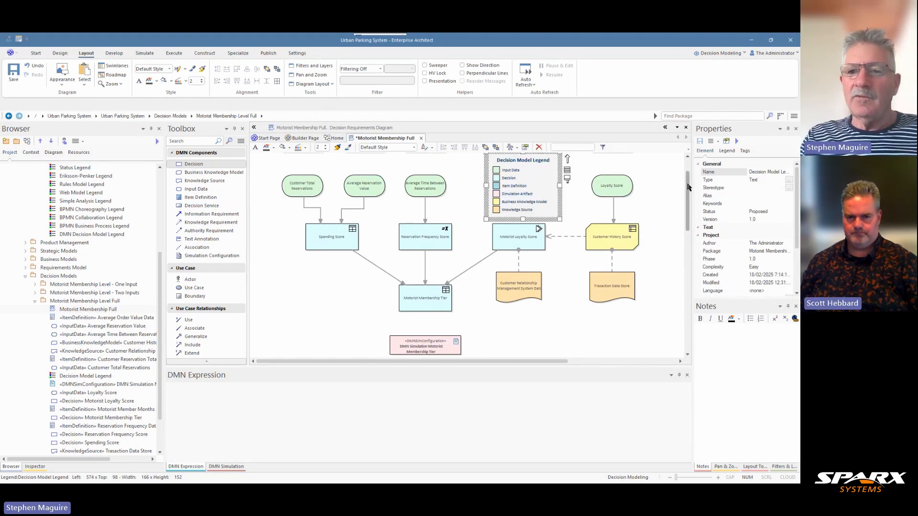
scroll(645, 178, up, 2)
drag(510, 223, 510, 193)
click(647, 214)
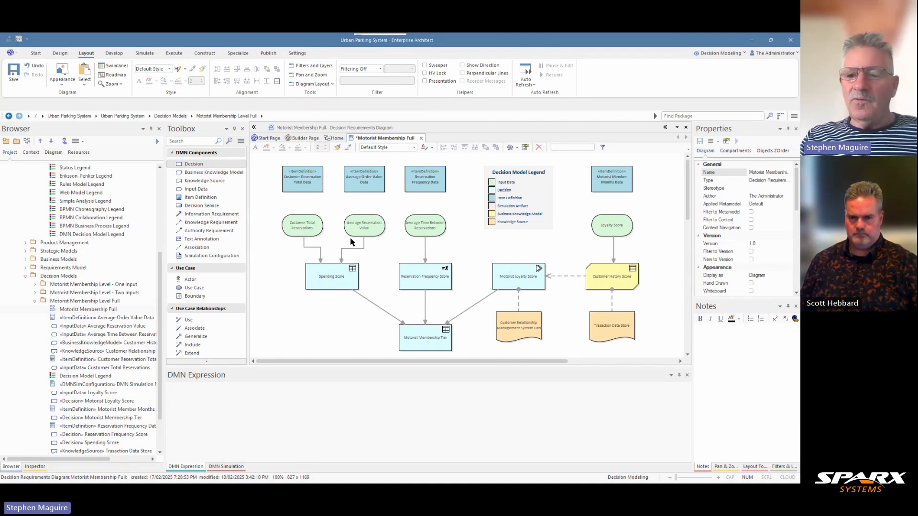
- Enlarge the diagram and examine the item definitions, input data and decisions leading to Motorist Membership Tier
click(725, 468)
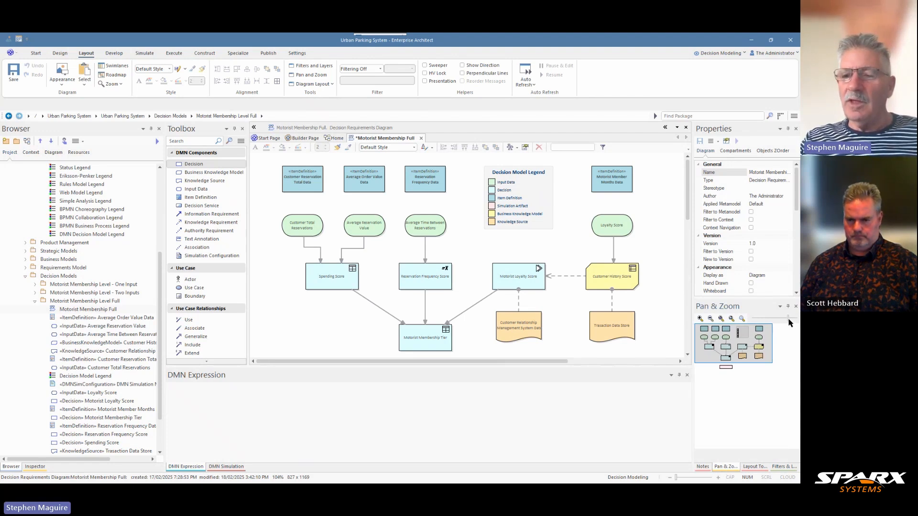
drag(788, 319, 785, 319)
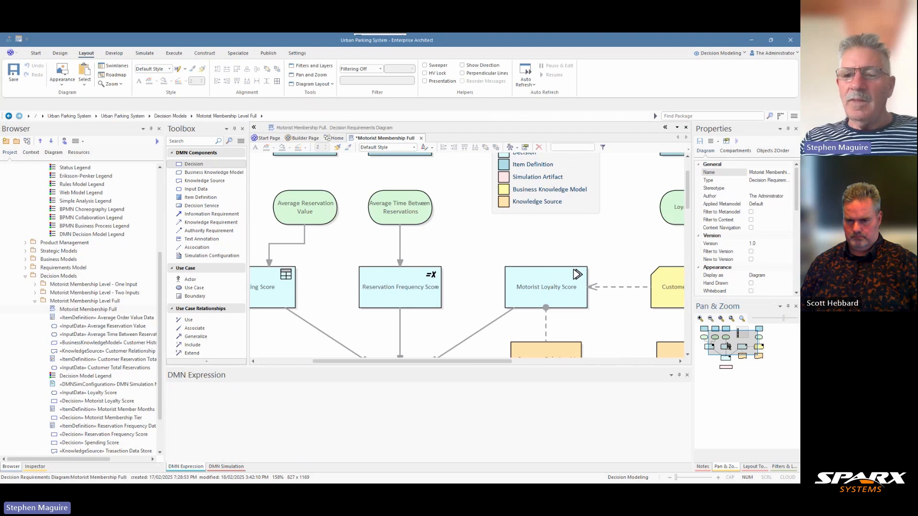
drag(728, 345, 710, 340)
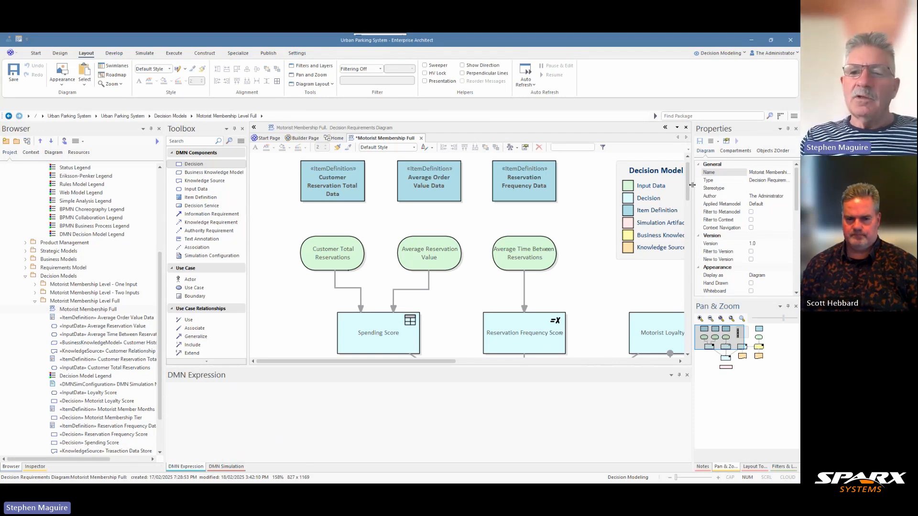
scroll(688, 193, down, 3)
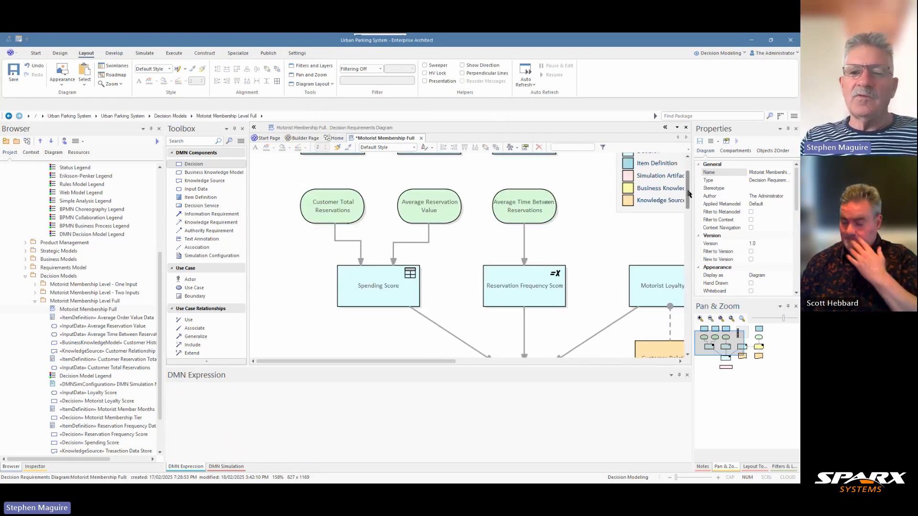
scroll(690, 193, up, 2)
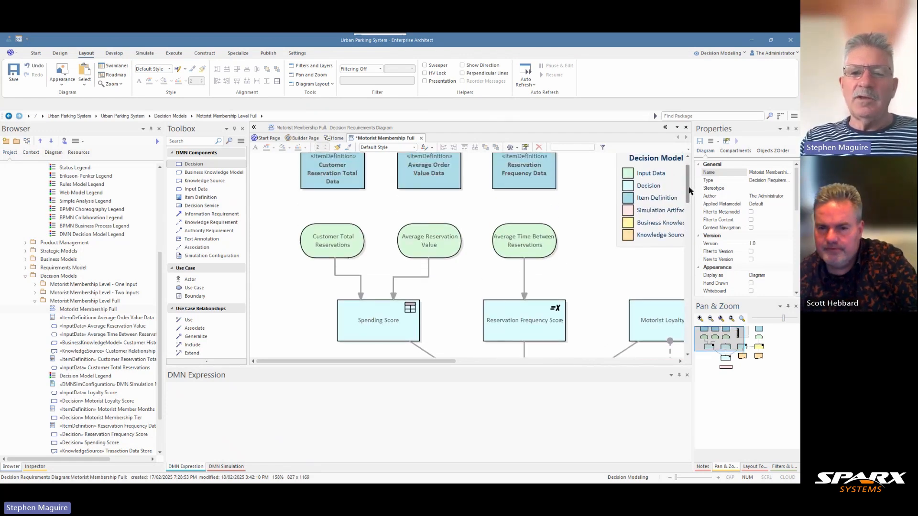
scroll(690, 193, down, 5)
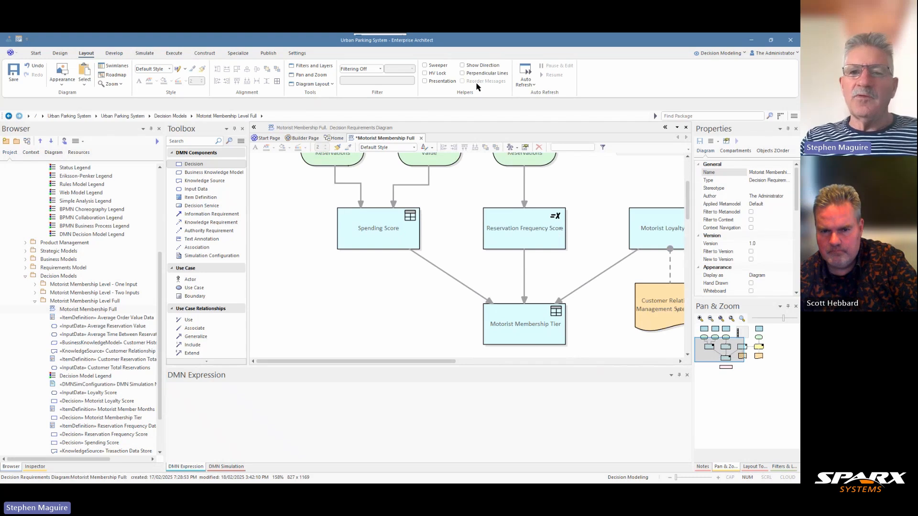
- Enable the Presentation helper and inspect the Spending Score decision with its Customer Total Reservations and Average Reservation Value inputs
click(425, 81)
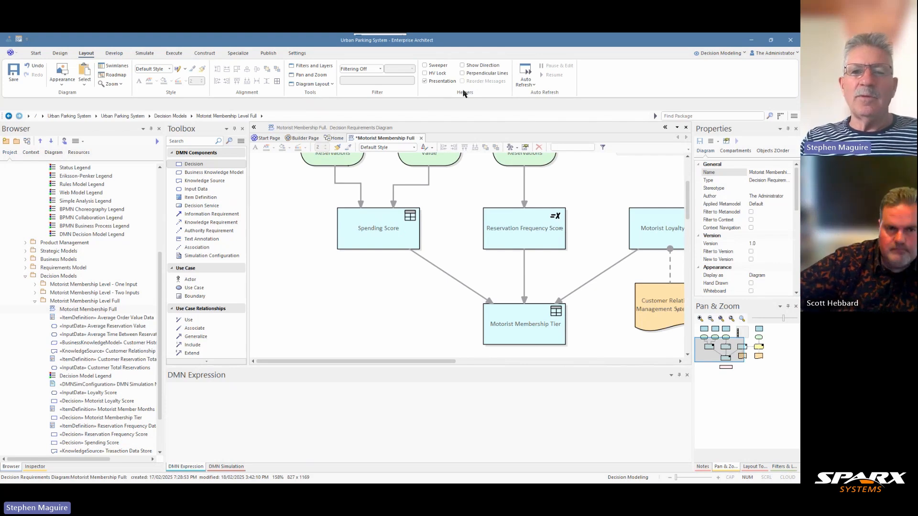
click(380, 215)
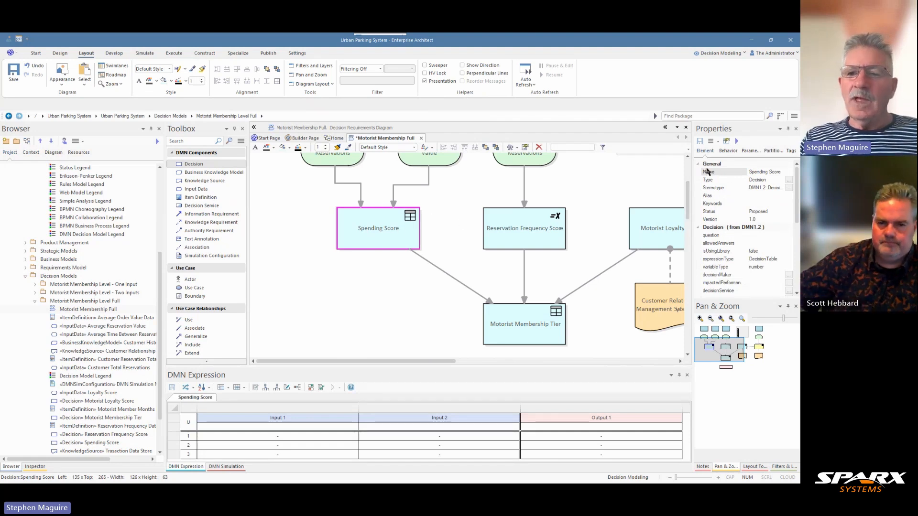
scroll(375, 181, up, 2)
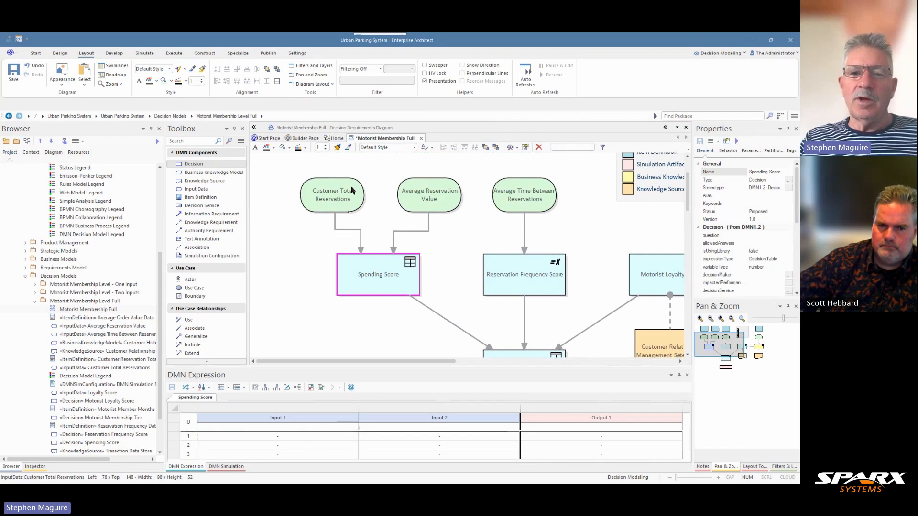
click(335, 196)
click(419, 199)
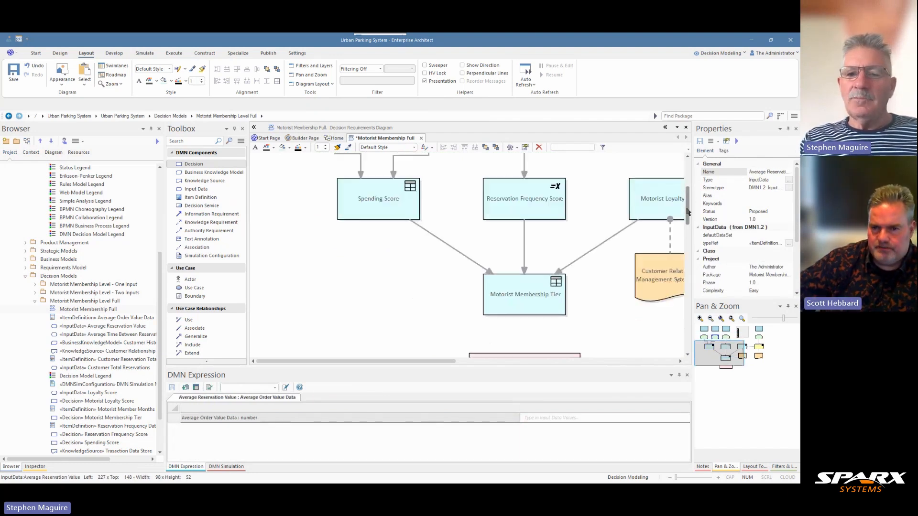
scroll(688, 201, down, 3)
click(393, 216)
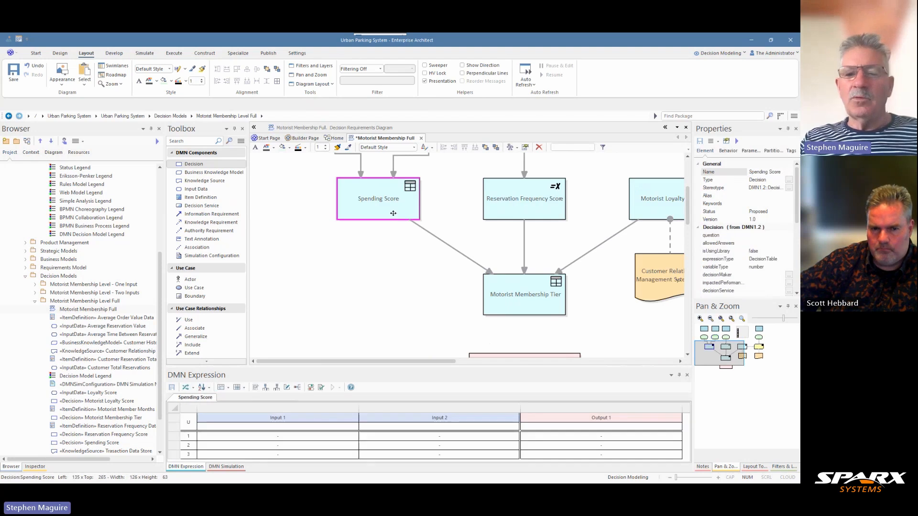
- Inspect the DMN expressions of the Motorist Membership Tier, Reservation Frequency Score and Motorist Loyalty Score decisions
click(513, 296)
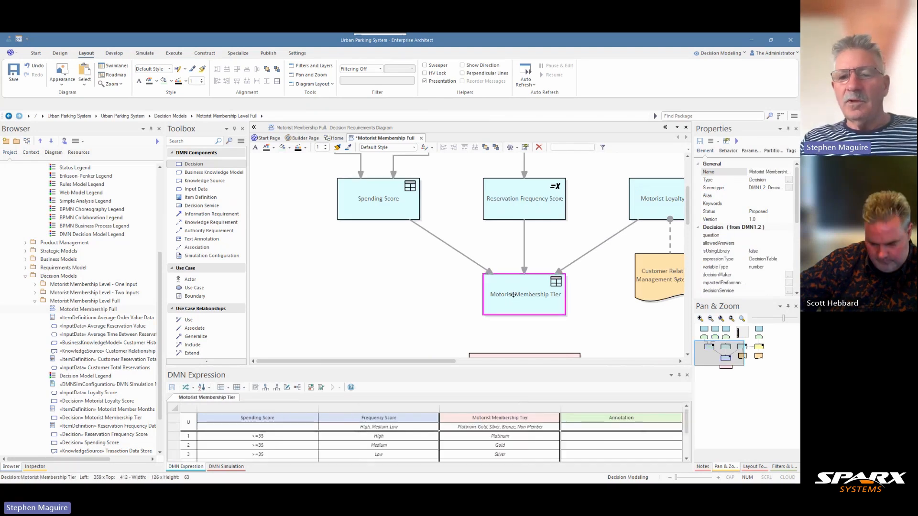
click(518, 207)
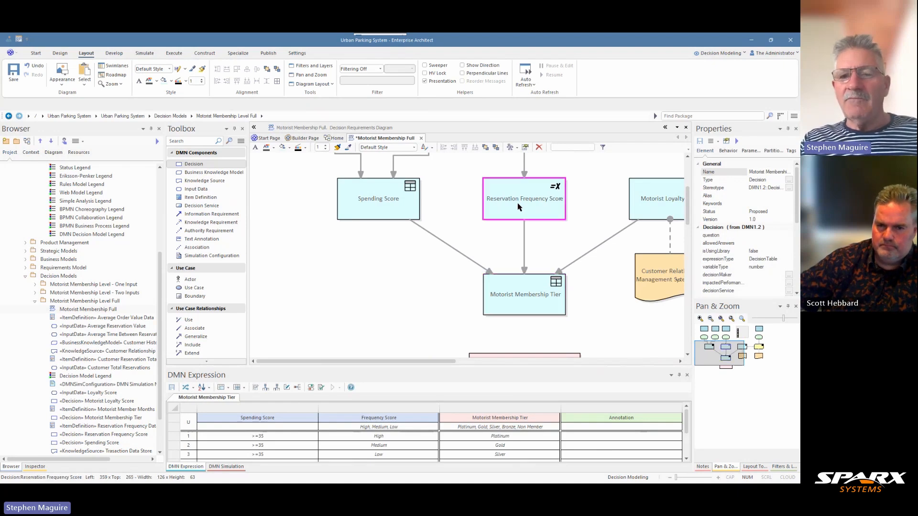
drag(443, 364, 494, 365)
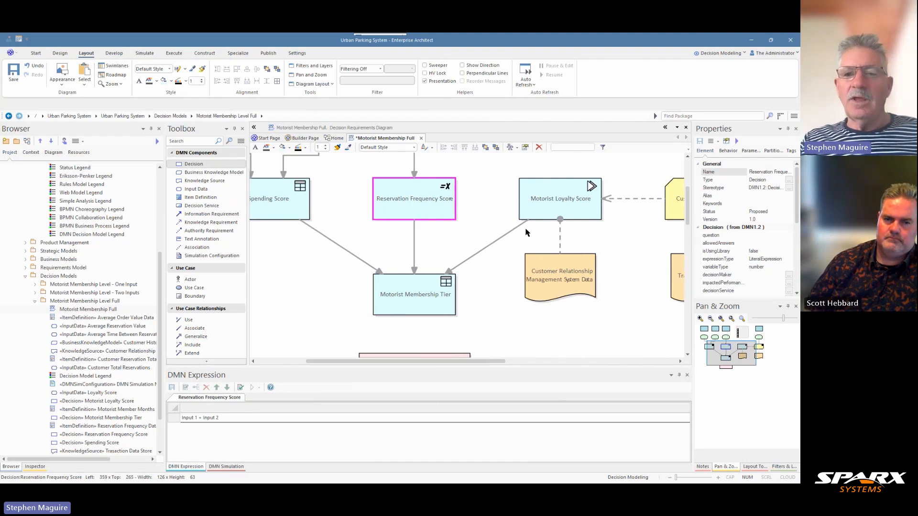
click(542, 207)
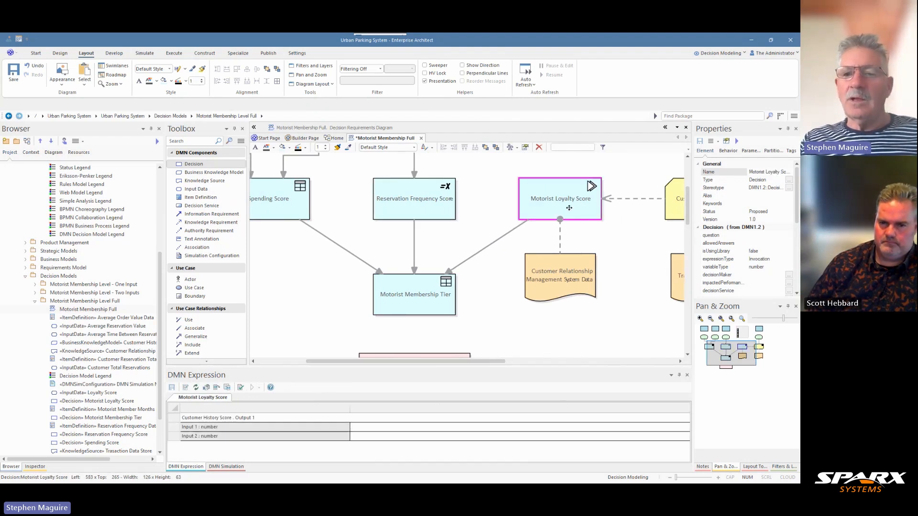
- Inspect the Customer History Score business knowledge model and its Loyalty Score input data, including the input's notes
drag(689, 211, 691, 195)
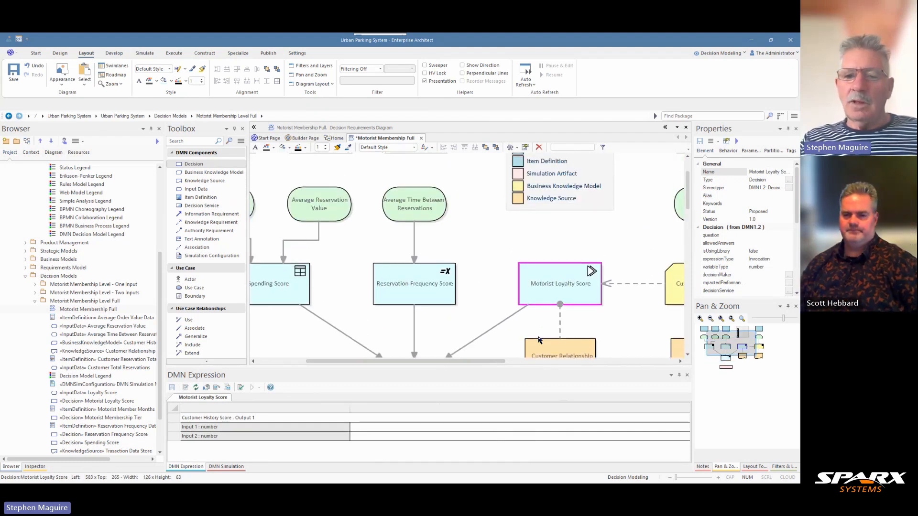
drag(492, 364, 532, 365)
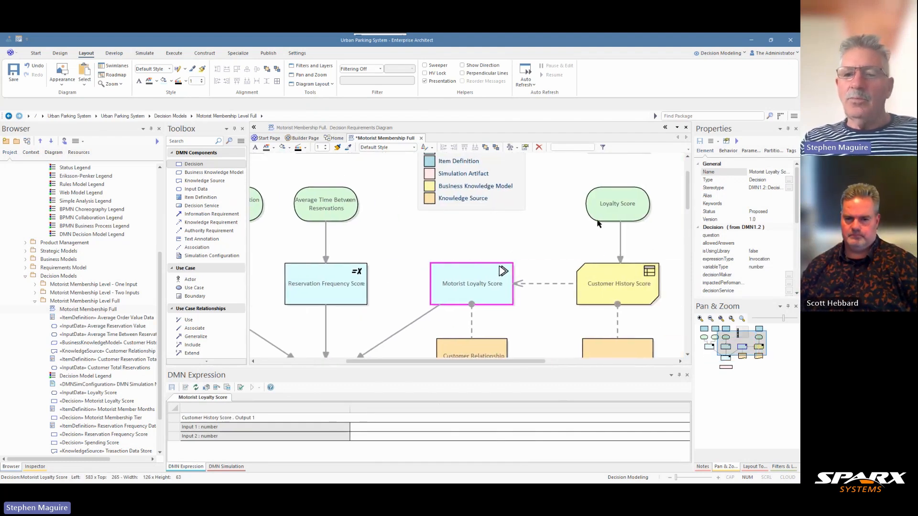
click(621, 297)
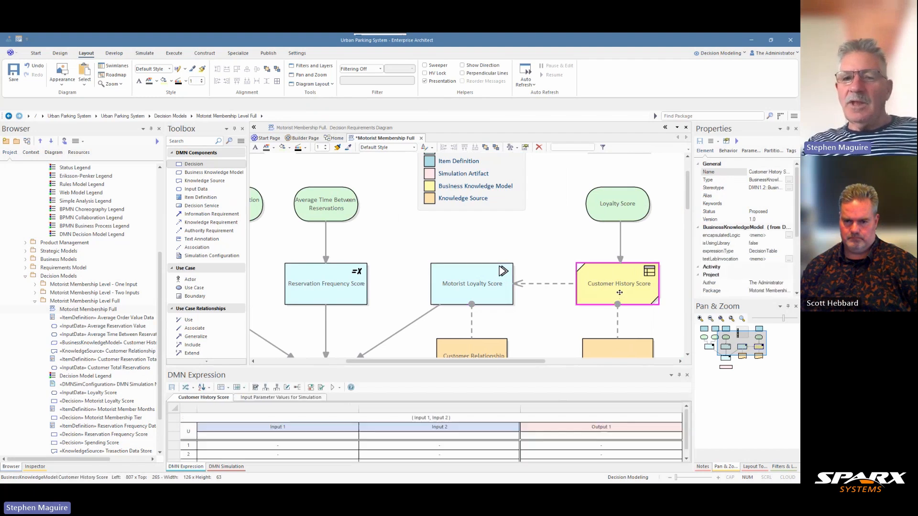
click(621, 212)
click(707, 466)
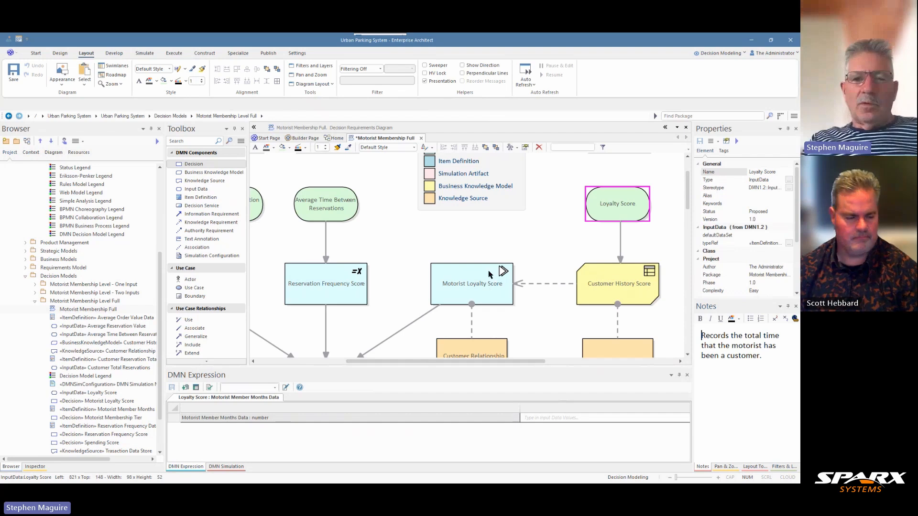
- Show the whole decision diagram, from the item definitions down to the DMN simulation configuration
scroll(501, 244, up, 2)
scroll(500, 243, down, 1)
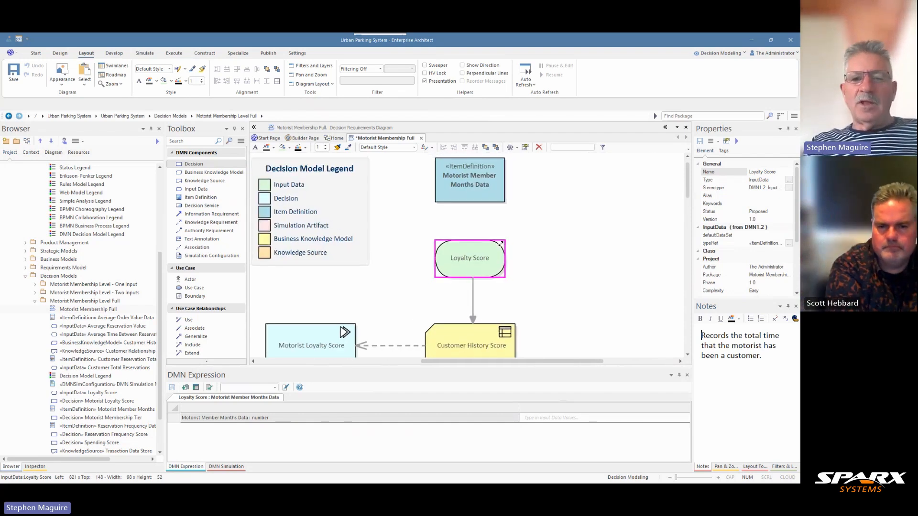
scroll(501, 244, down, 3)
scroll(500, 247, down, 1)
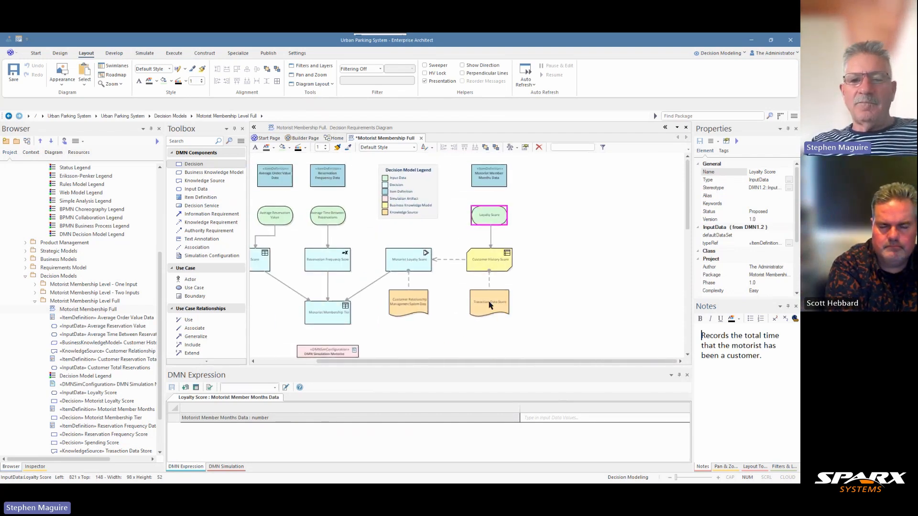
drag(468, 362, 392, 365)
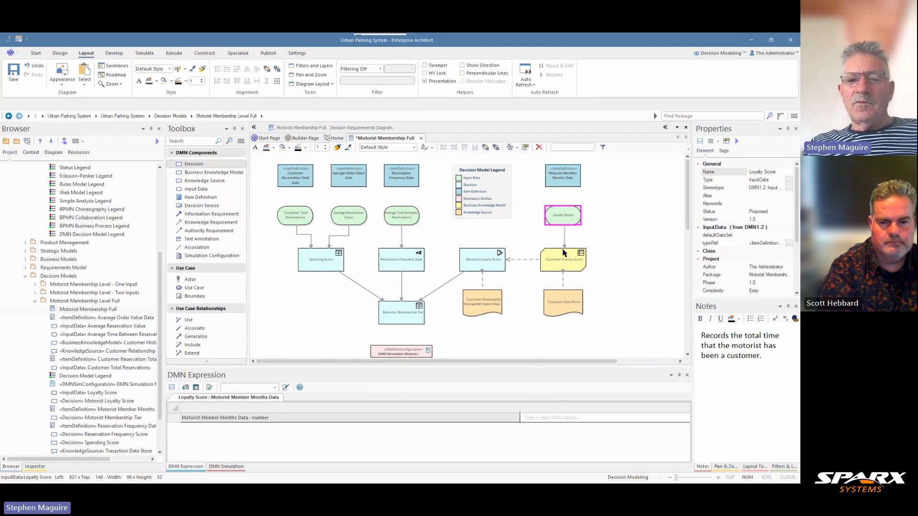
- Show the Pan & Zoom overview and bring the diagram's decisions into view at a larger scale
scroll(608, 252, up, 2)
scroll(608, 251, up, 2)
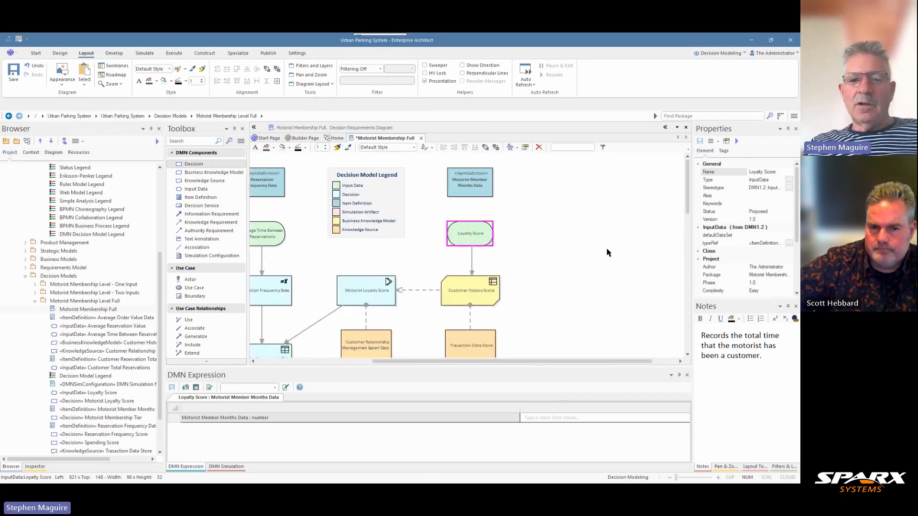
drag(536, 364, 432, 365)
click(724, 466)
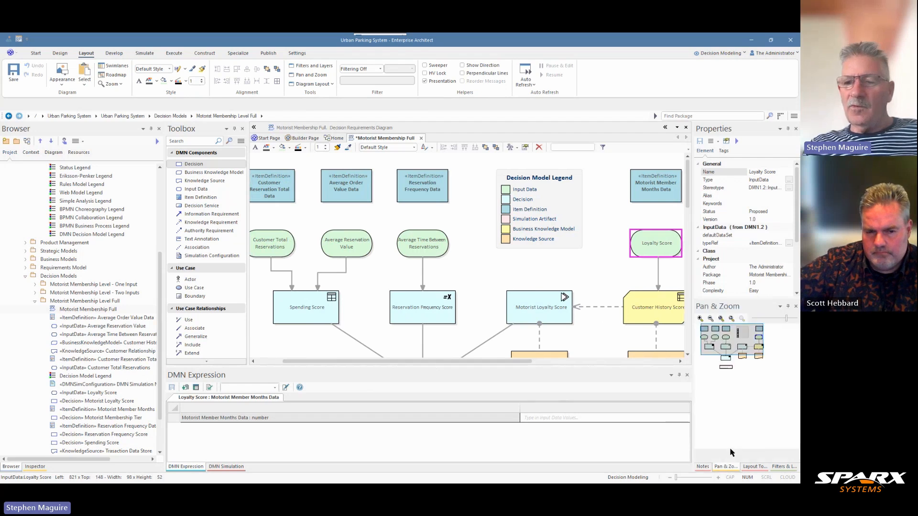
drag(740, 346, 735, 349)
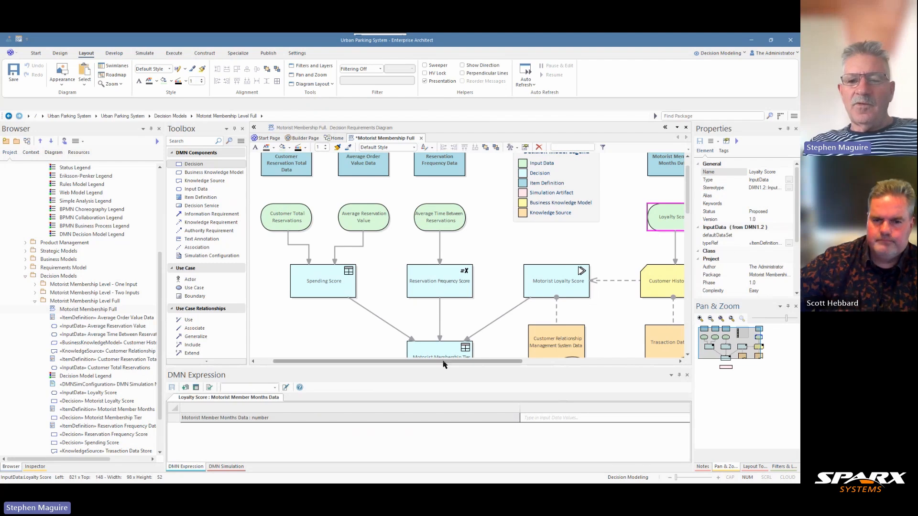
drag(443, 362, 453, 362)
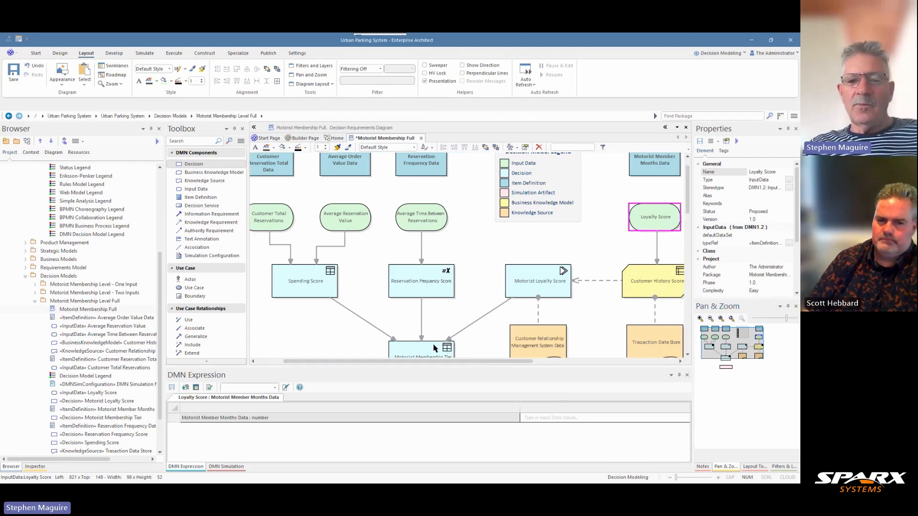
- Widen the Properties area and check the expression types of the Motorist Membership Tier, Spending Score, Reservation Frequency Score and Motorist Loyalty Score decisions
click(429, 352)
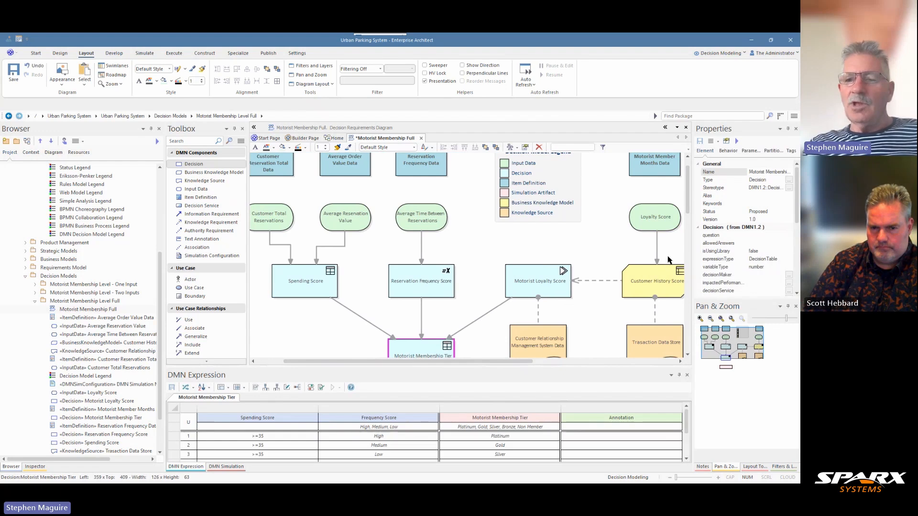
drag(689, 248, 657, 247)
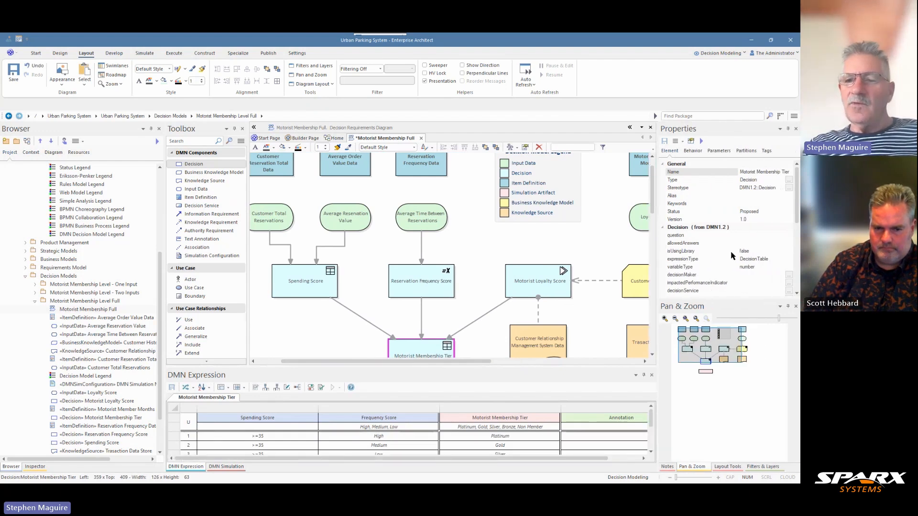
click(319, 289)
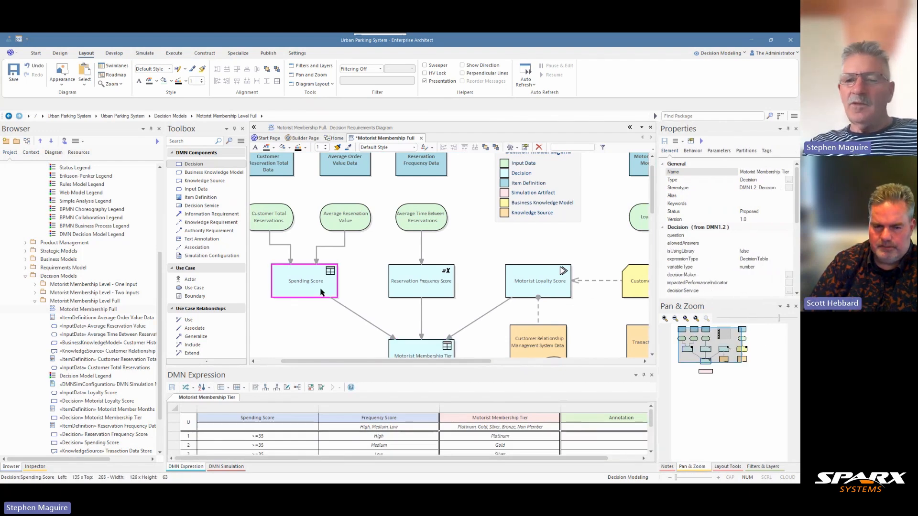
click(437, 286)
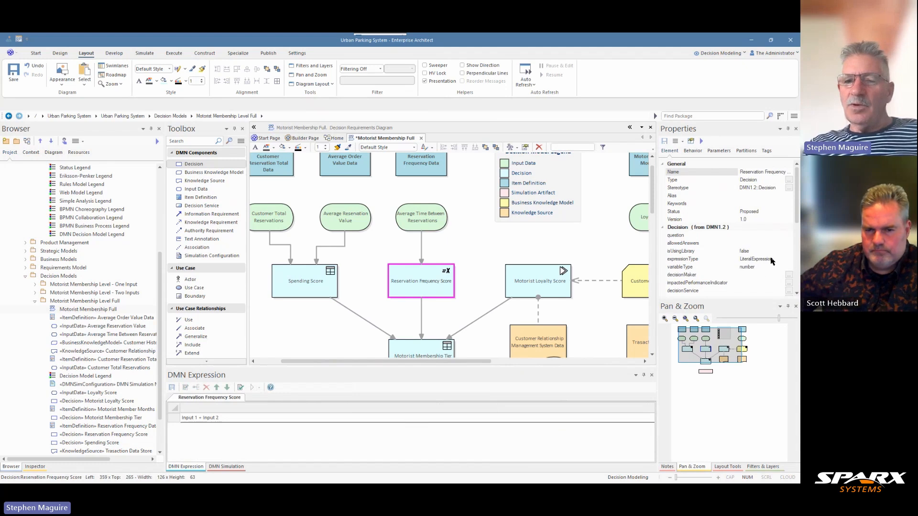
click(539, 283)
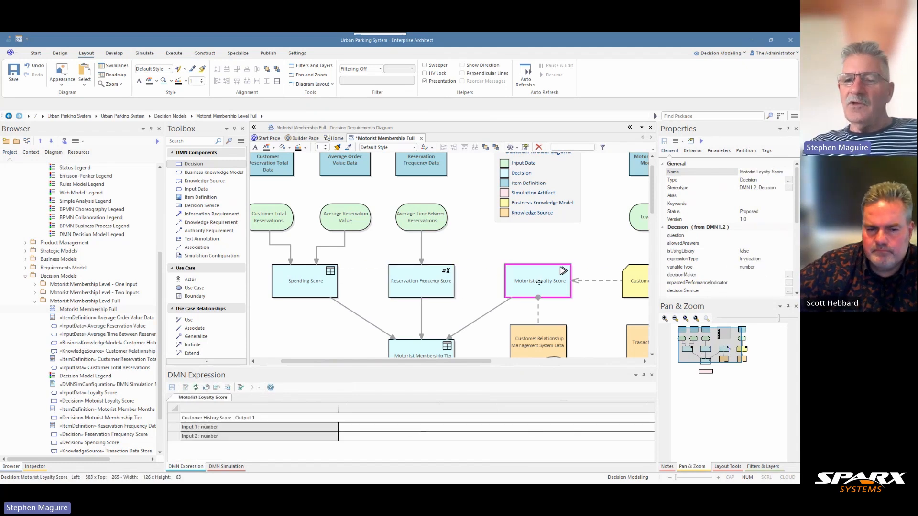
- Inspect the Customer History Score business knowledge model's expression and the Motorist Loyalty Score decision that invokes it
drag(477, 362, 531, 363)
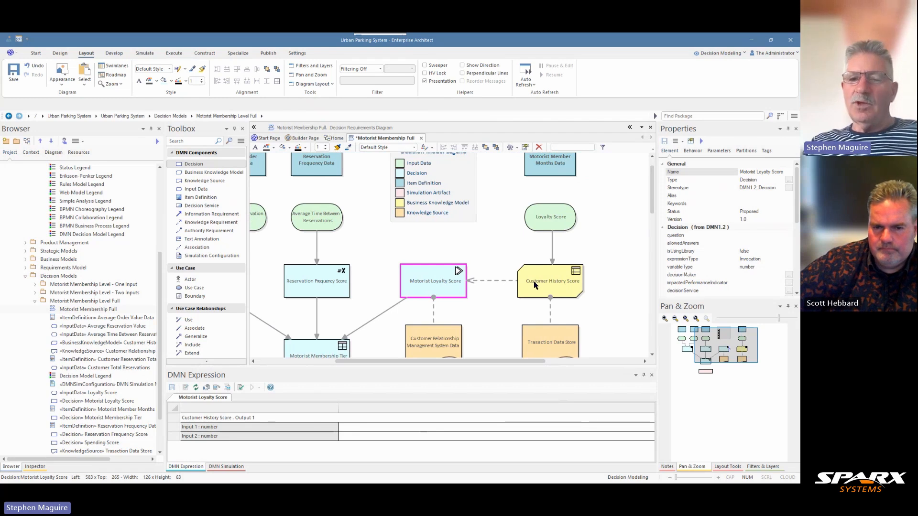
click(534, 285)
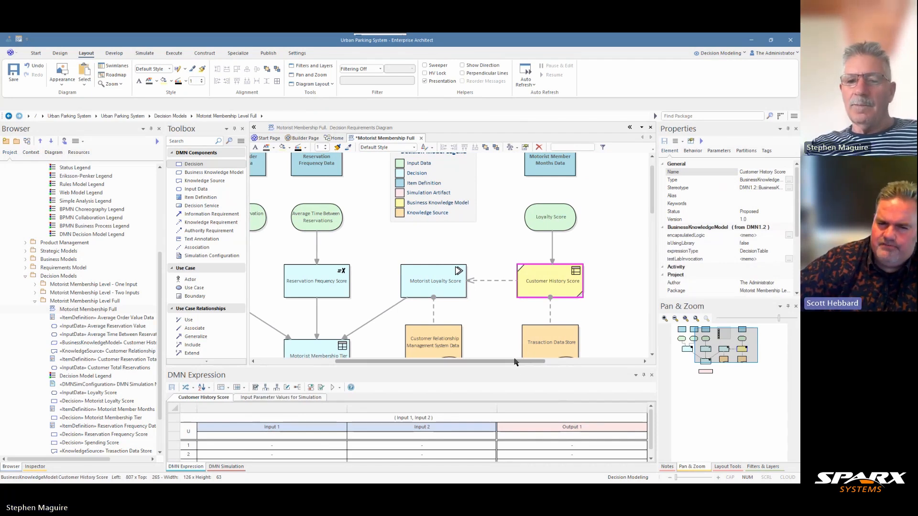
drag(515, 362, 512, 362)
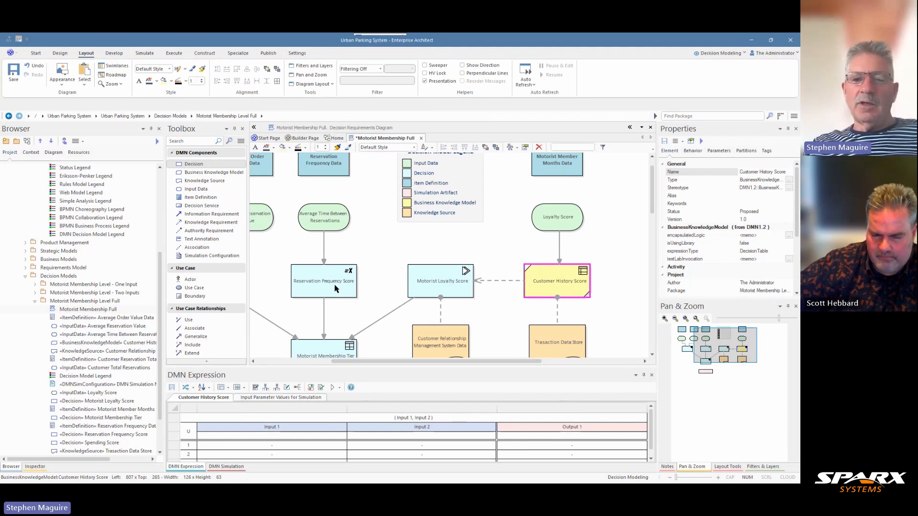
click(443, 284)
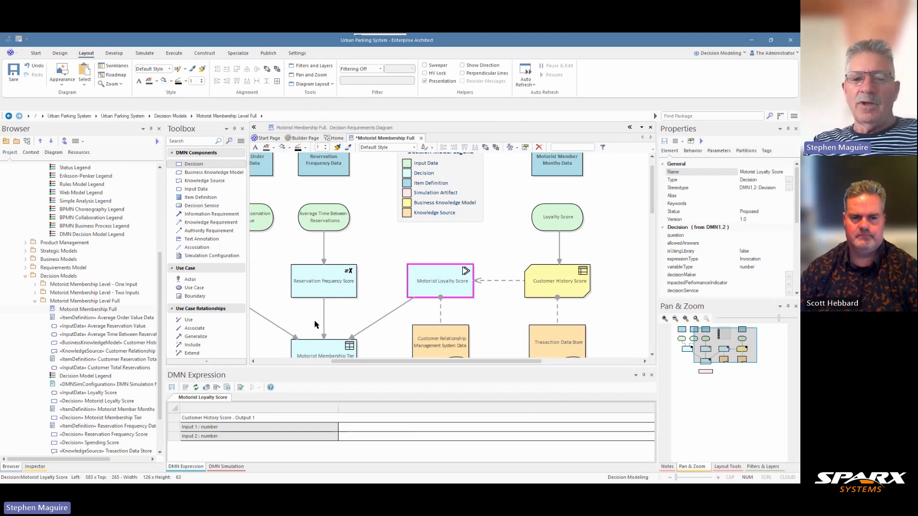
- Reduce the DMN Expression area's height to give the diagram more room, and save the Motorist Membership Full diagram
scroll(353, 365, left, 5)
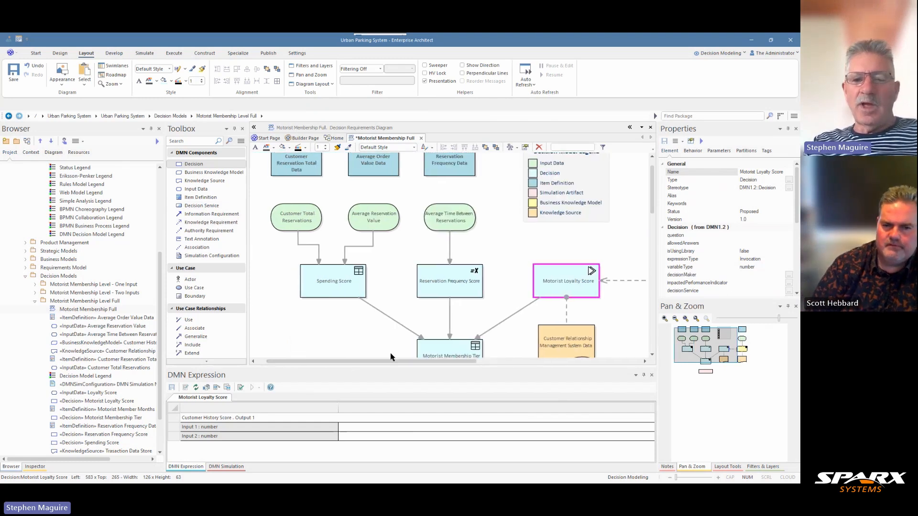
drag(403, 366, 403, 406)
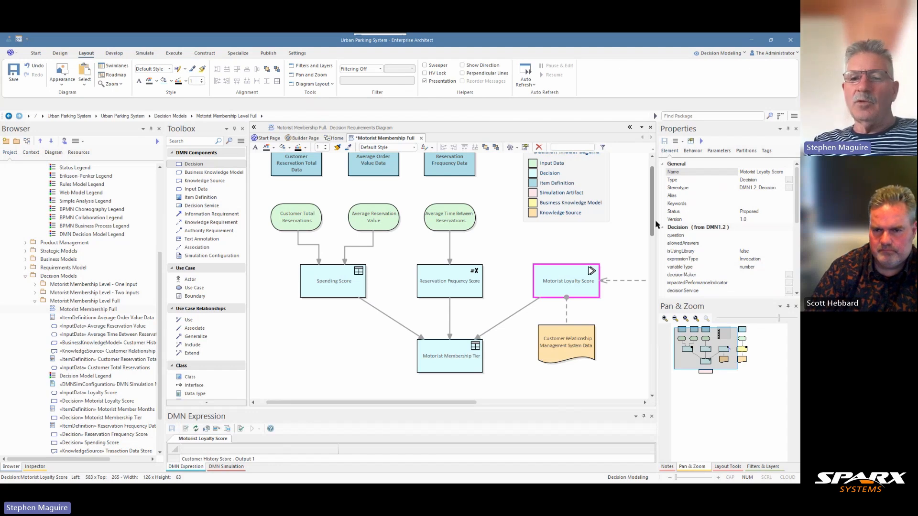
drag(653, 225, 653, 218)
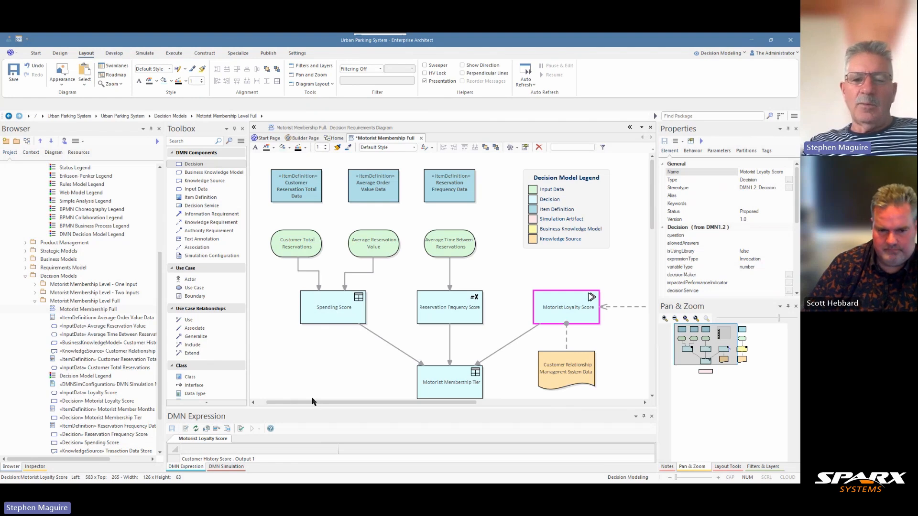
drag(306, 405, 294, 405)
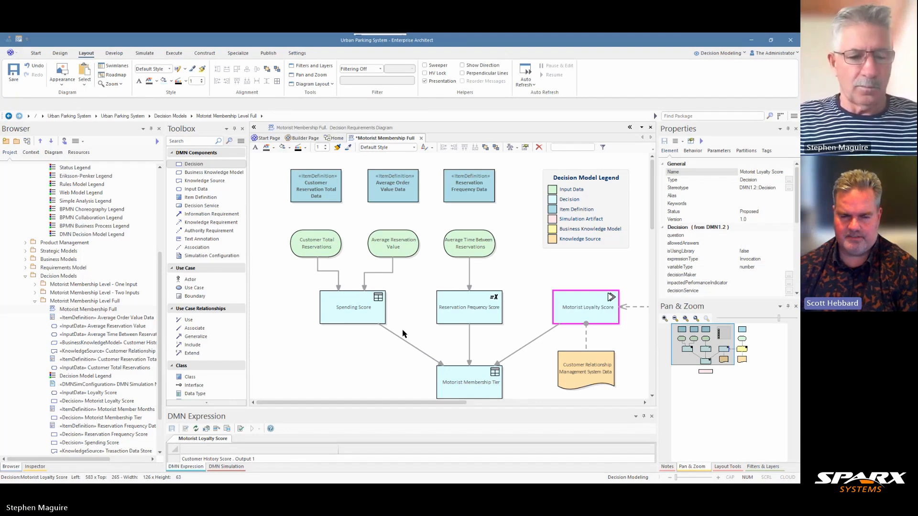
key(ctrl+s)
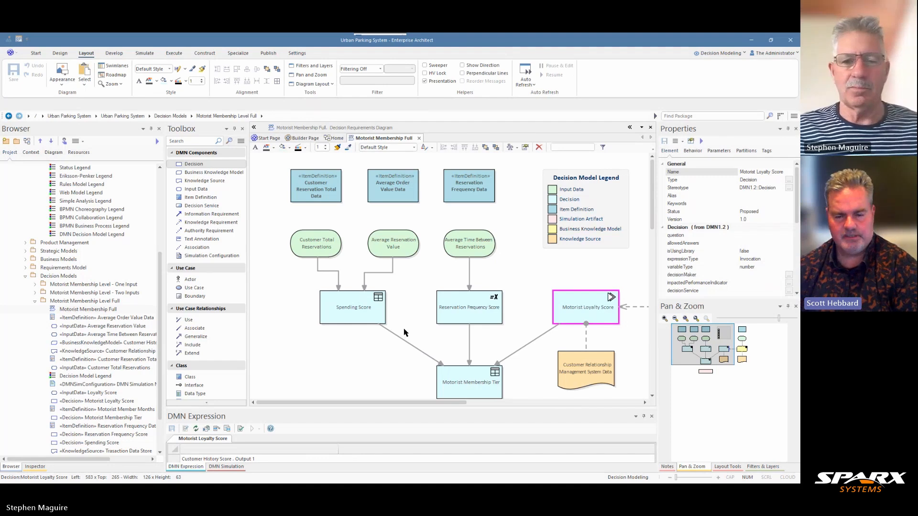
scroll(367, 378, down, 2)
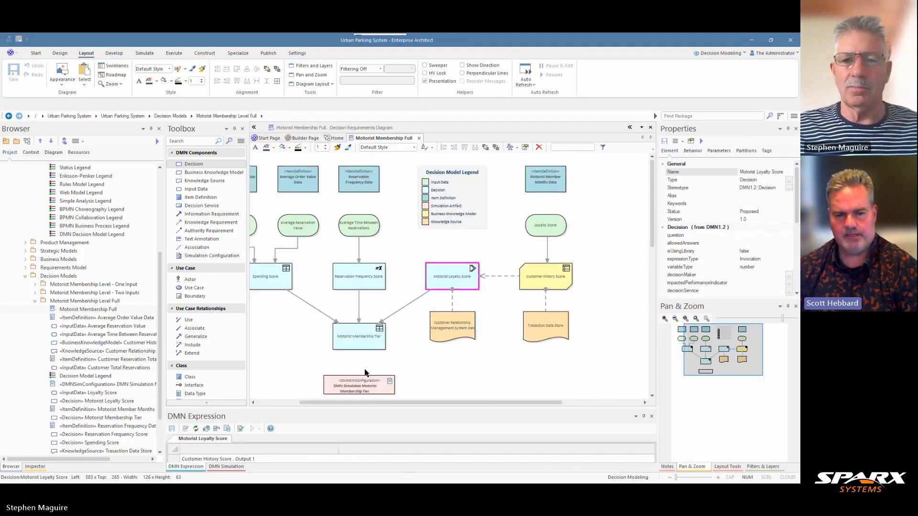
drag(364, 402, 329, 403)
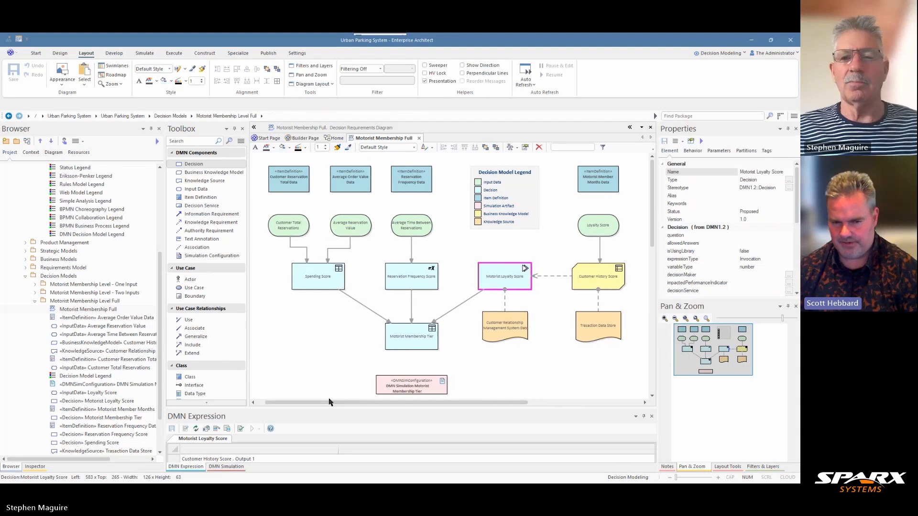